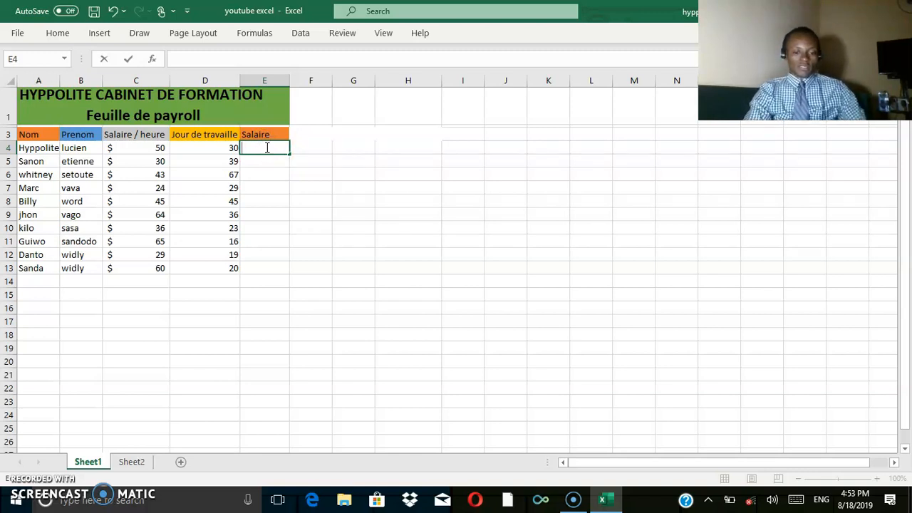
Step: Calculate the first employee's salary in E4 with the formula =C4*D4
text(=)
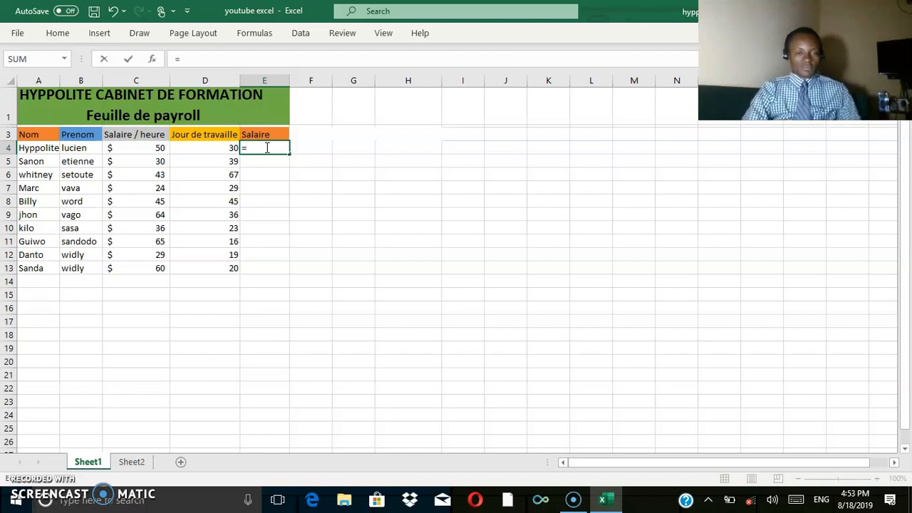
click(149, 151)
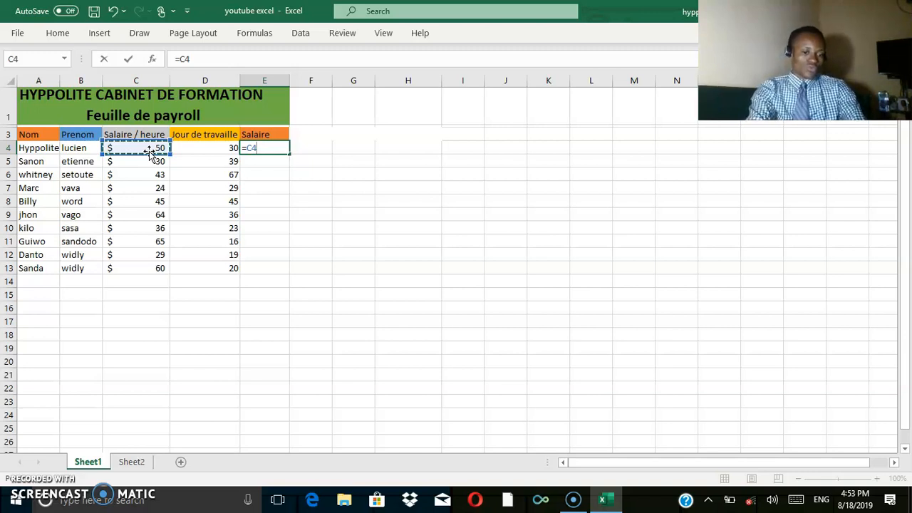
text(*)
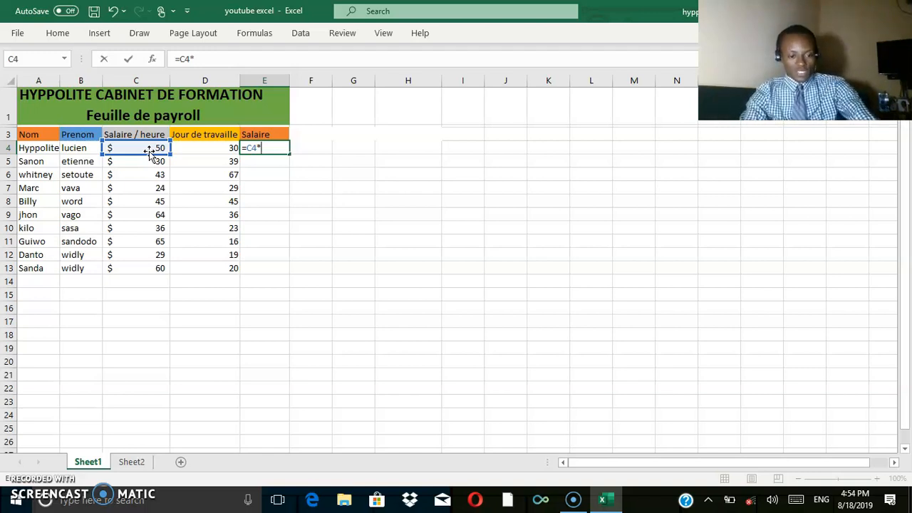
click(214, 150)
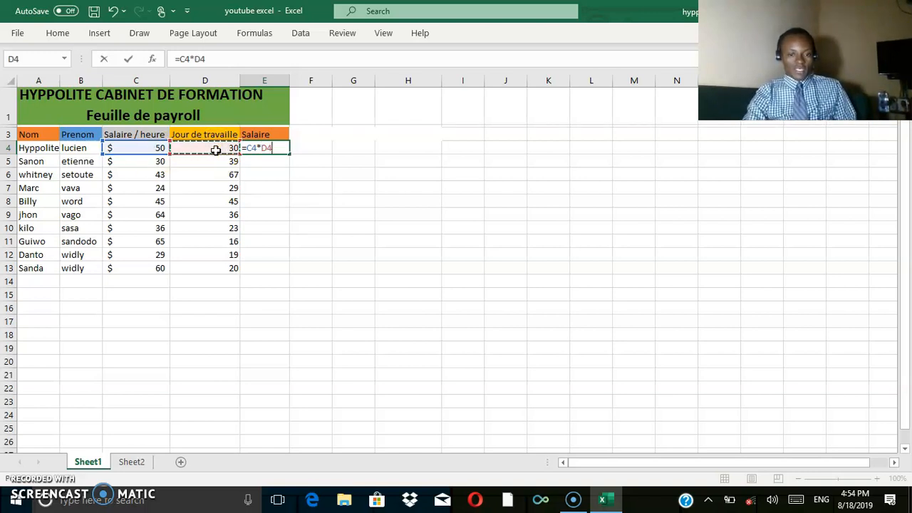
key(Return)
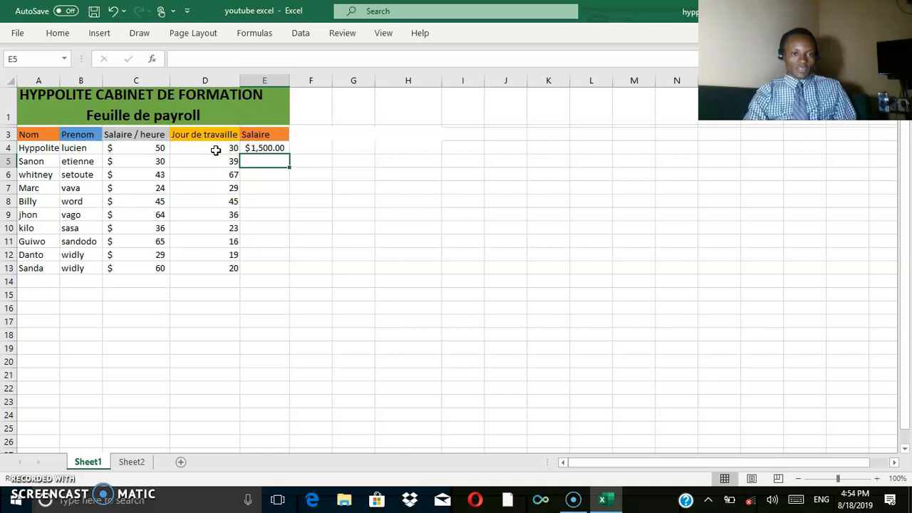
Step: Remove the multiplication by D4 from the formula in E4 and re-enter it as =C4*D4
double_click(268, 148)
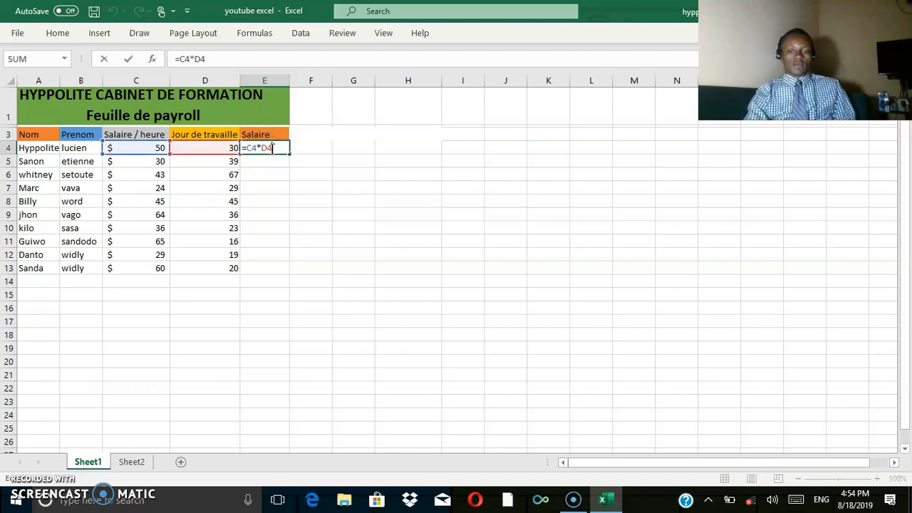
key(BackSpace)
key(BackSpace)
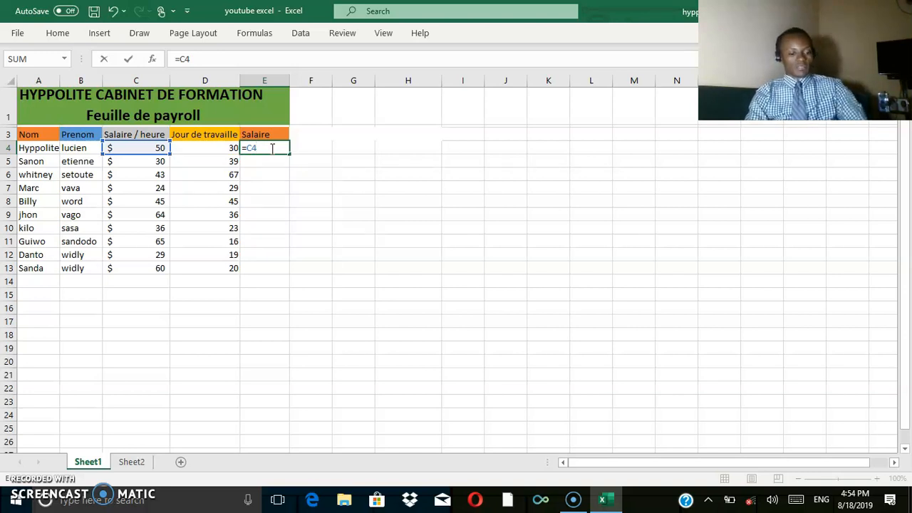
text(8)
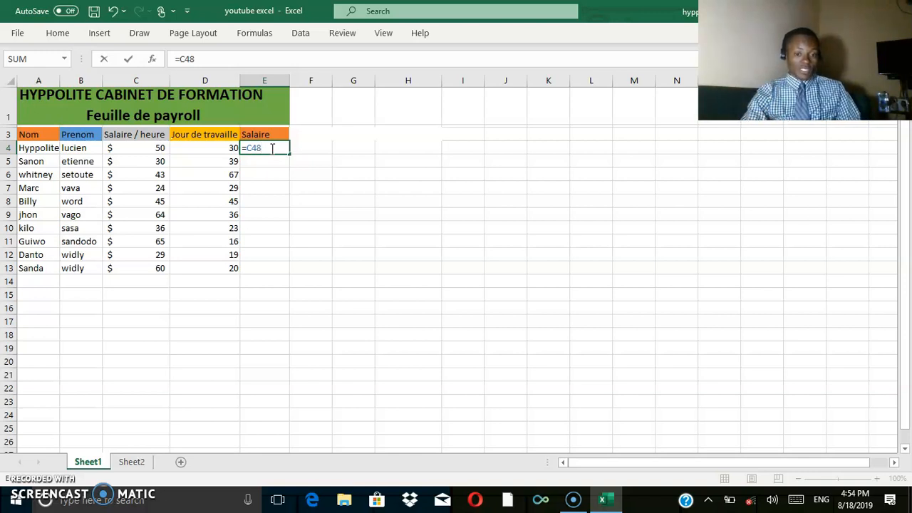
key(BackSpace)
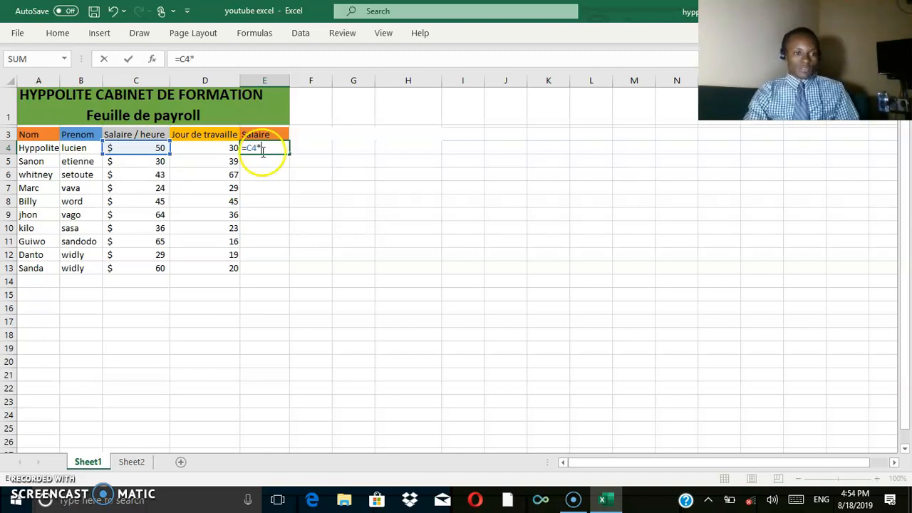
click(215, 151)
key(Return)
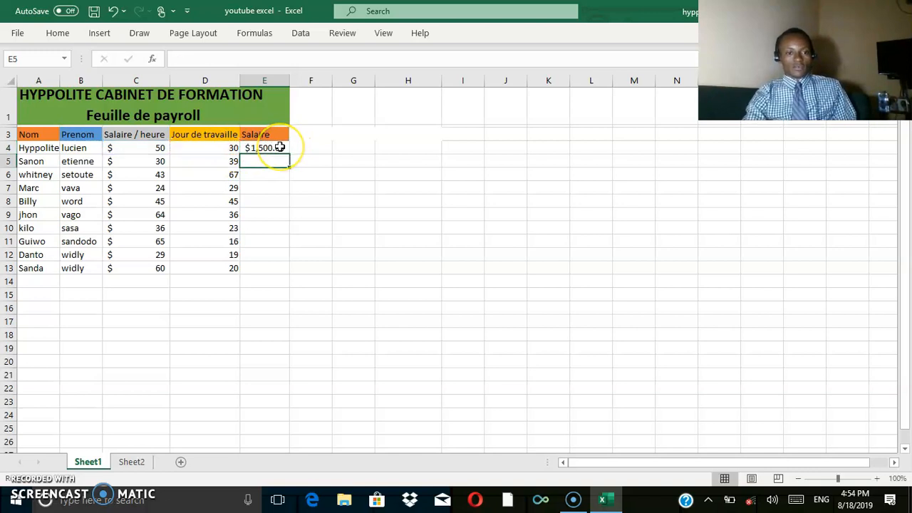
click(372, 256)
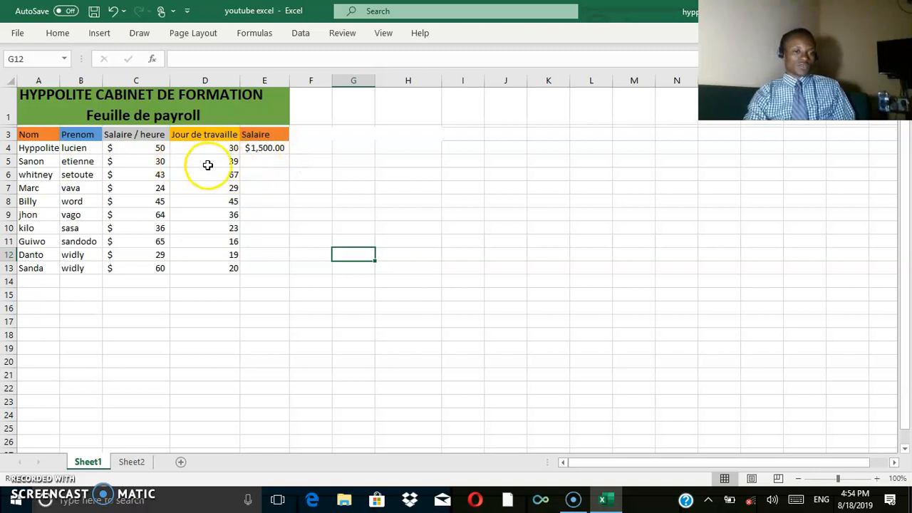
Step: Copy the salary formula from E4 and paste it into E5
click(264, 148)
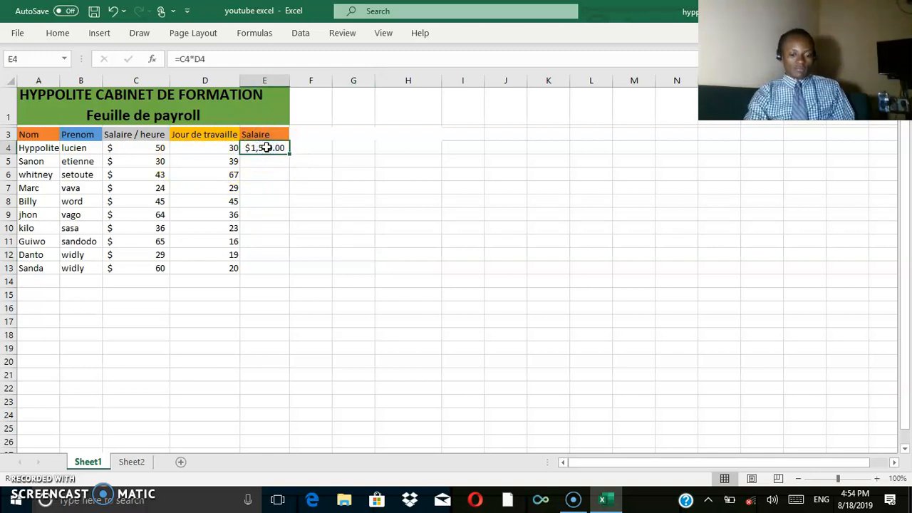
right_click(266, 149)
click(291, 159)
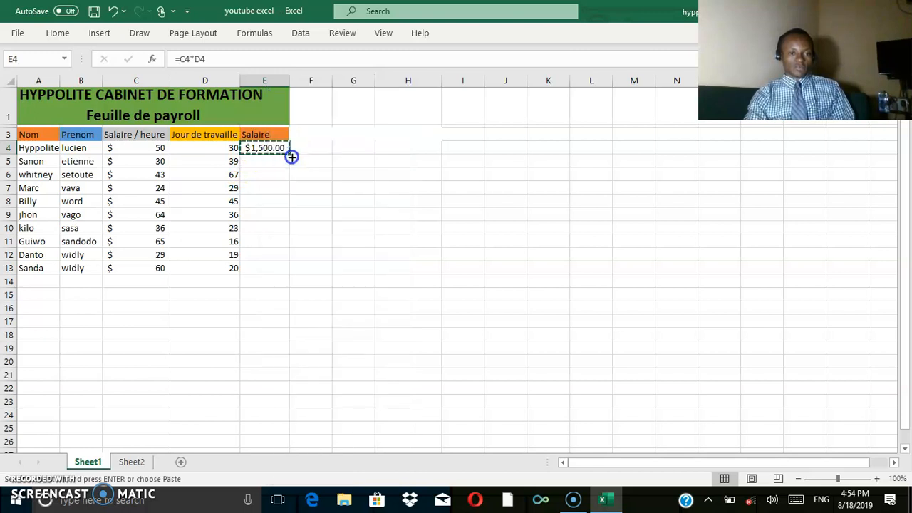
click(270, 162)
right_click(271, 162)
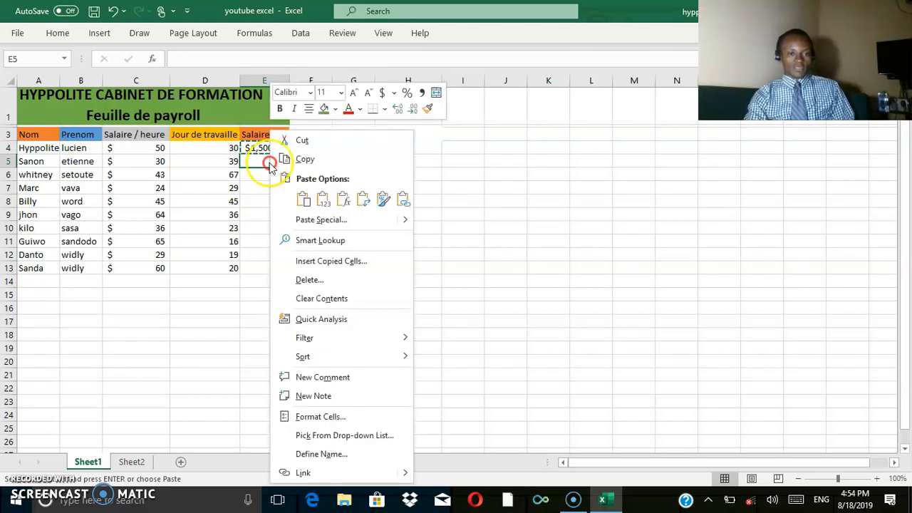
click(303, 199)
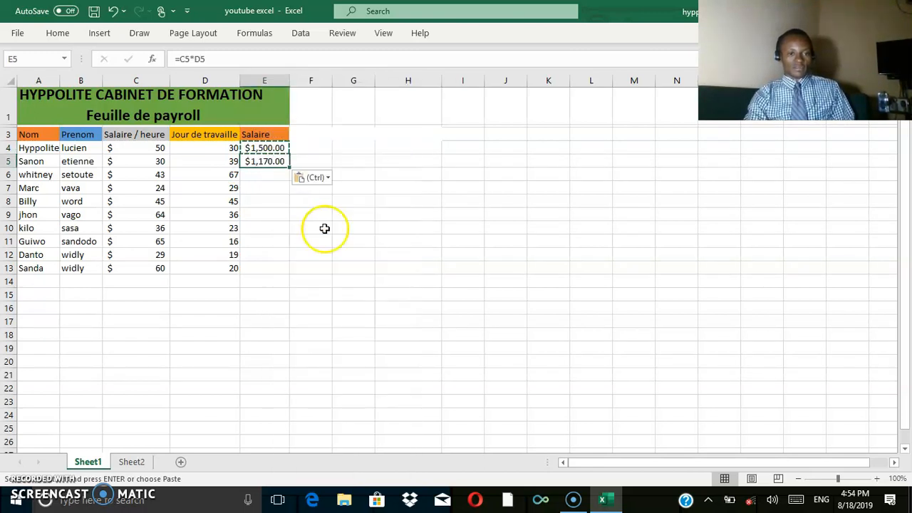
Step: Fill the salary formula from E5 down through E13 for the remaining employees
click(326, 230)
click(264, 173)
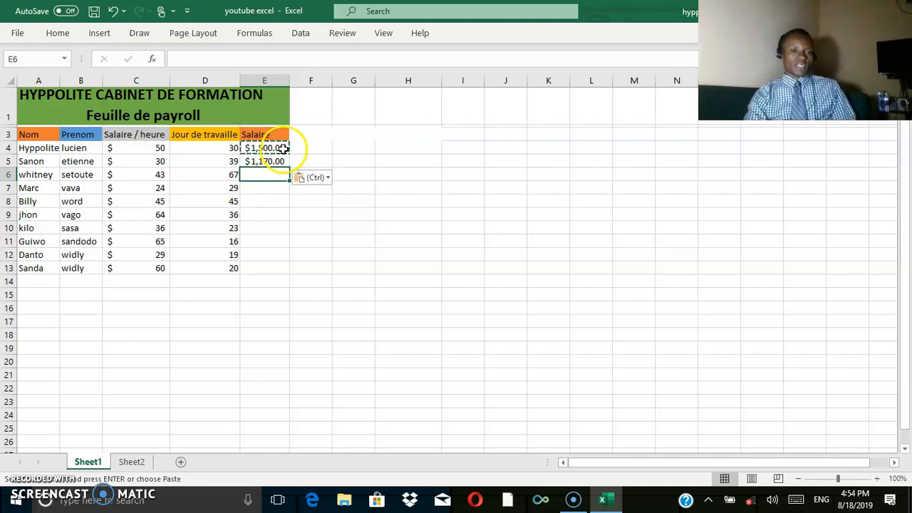
click(283, 148)
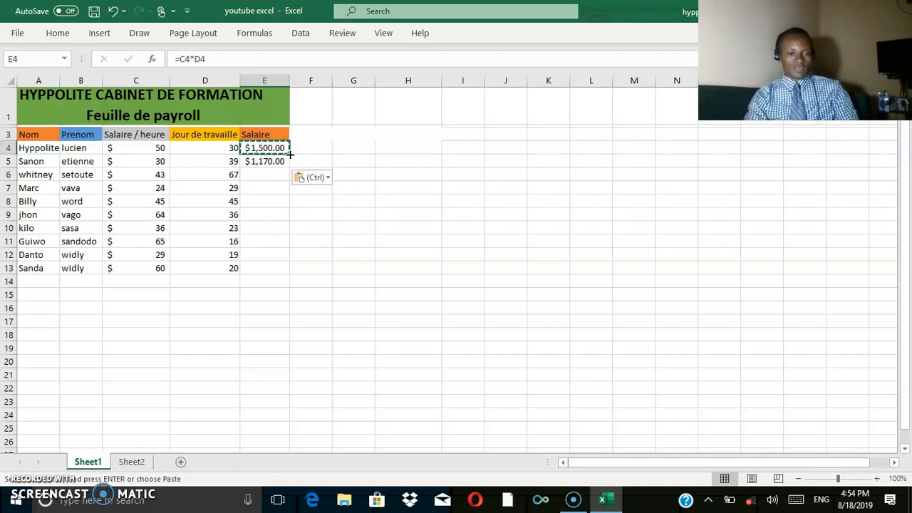
mouse_move(289, 152)
mouse_down()
mouse_move(287, 173)
mouse_move(289, 156)
mouse_up()
click(281, 163)
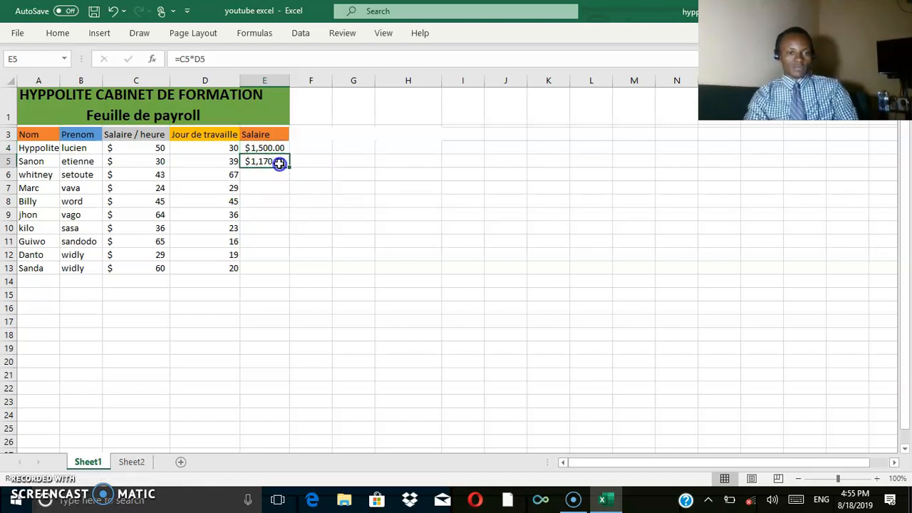
drag(289, 166, 288, 273)
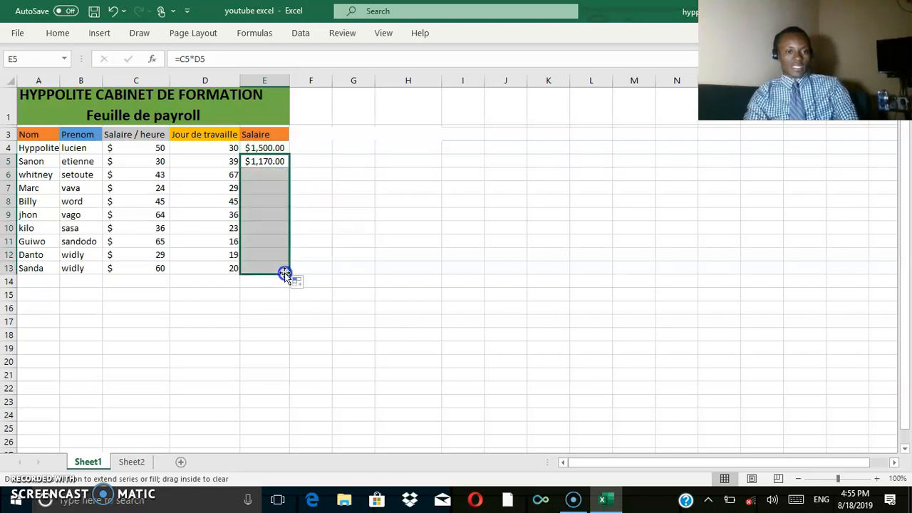
click(316, 309)
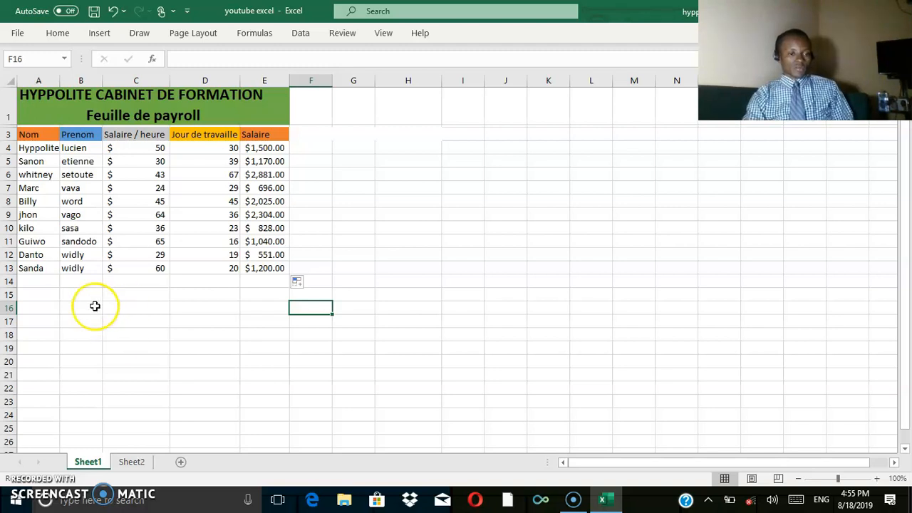
Step: Enter the labels Max in A16 and Min in A17 below the payroll table
click(29, 313)
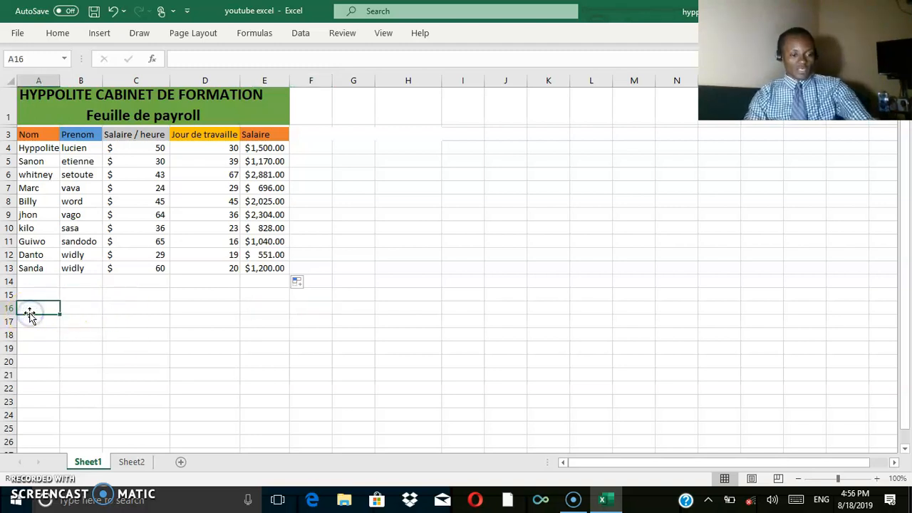
text(Max)
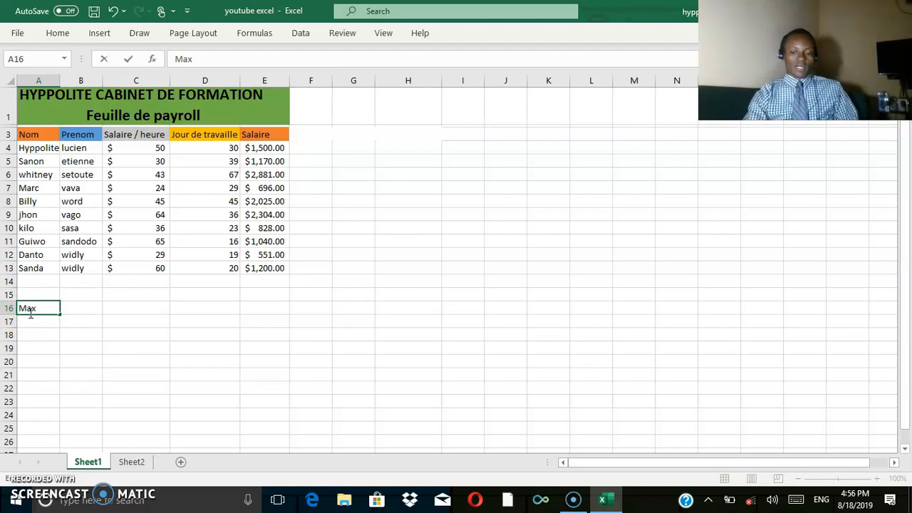
key(Return)
text(Max)
key(BackSpace)
key(BackSpace)
text(in)
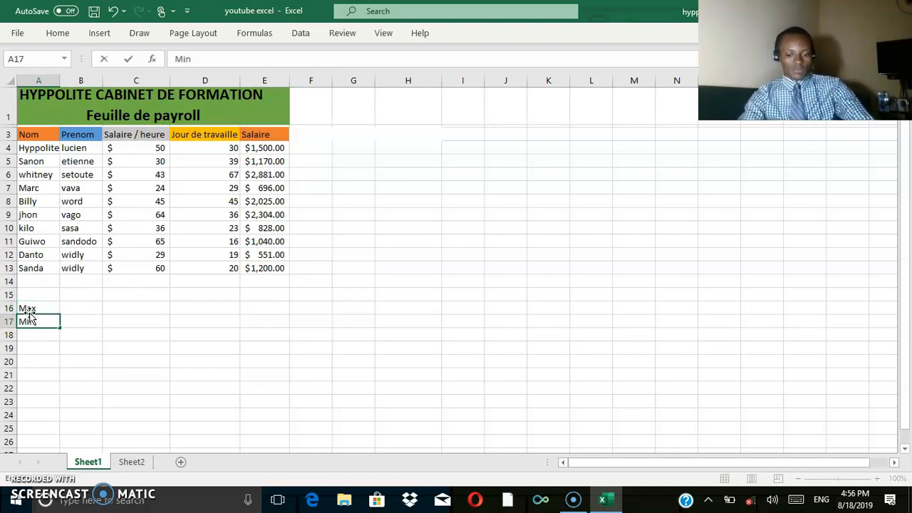
key(Return)
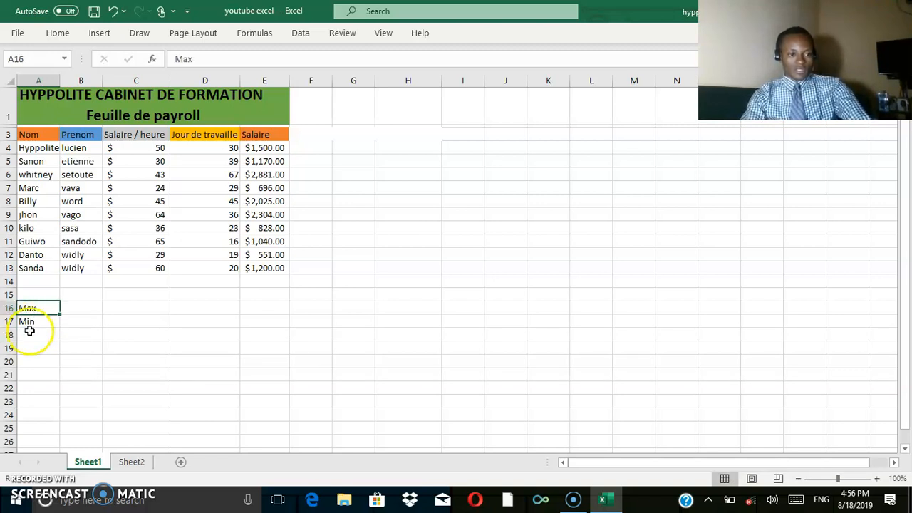
Step: Enter the label Moyenne in A18, under the Min label
click(29, 333)
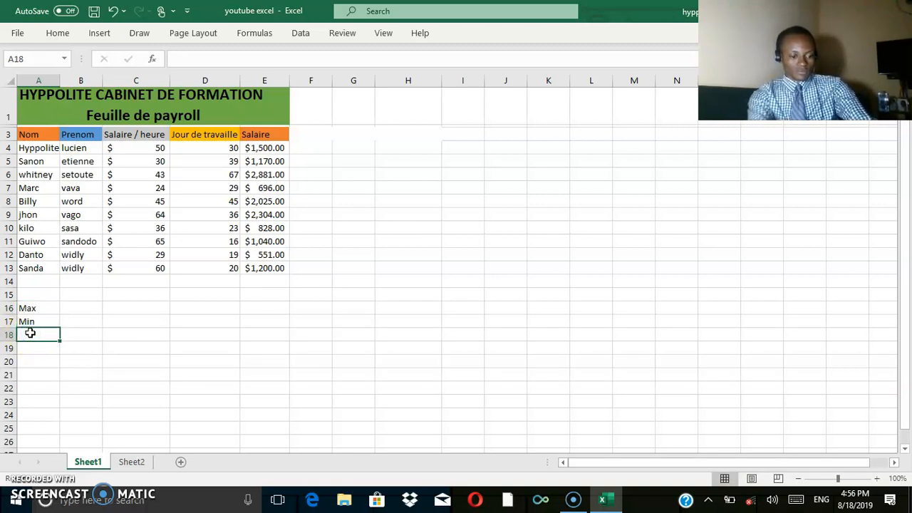
text(A)
key(BackSpace)
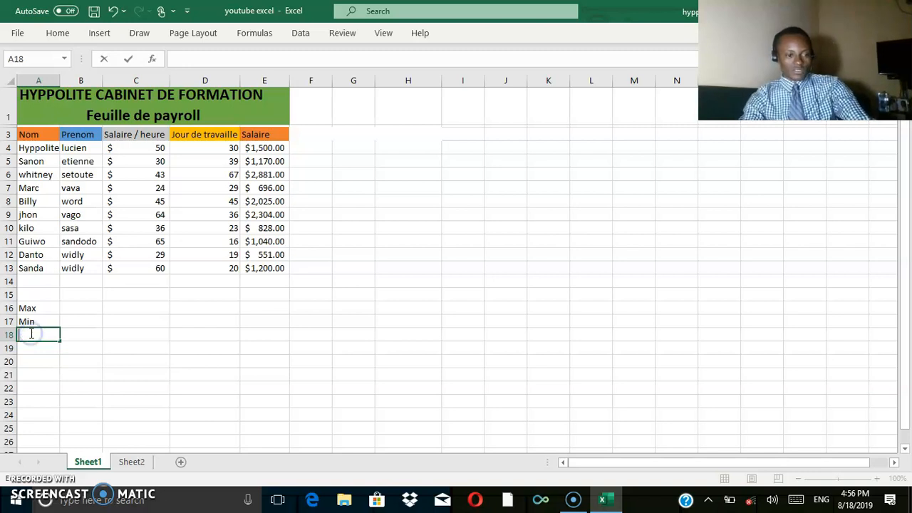
text(M)
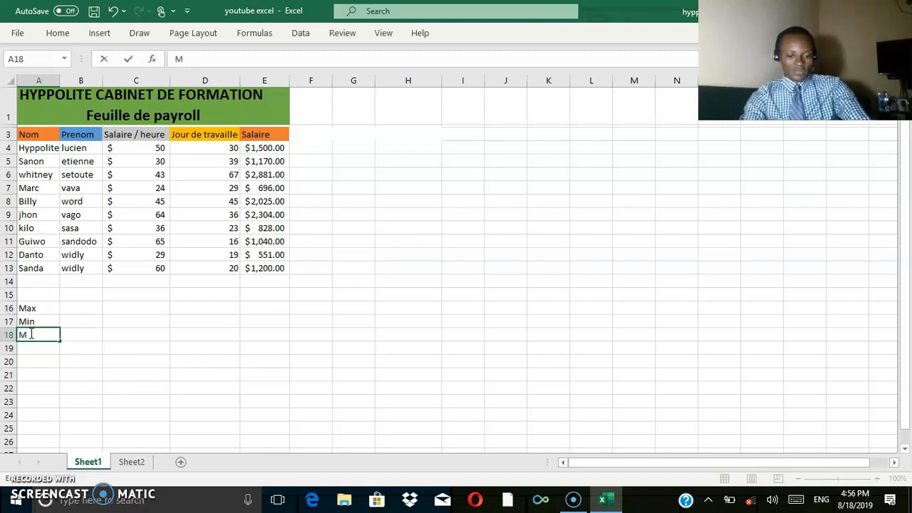
text(oyenne)
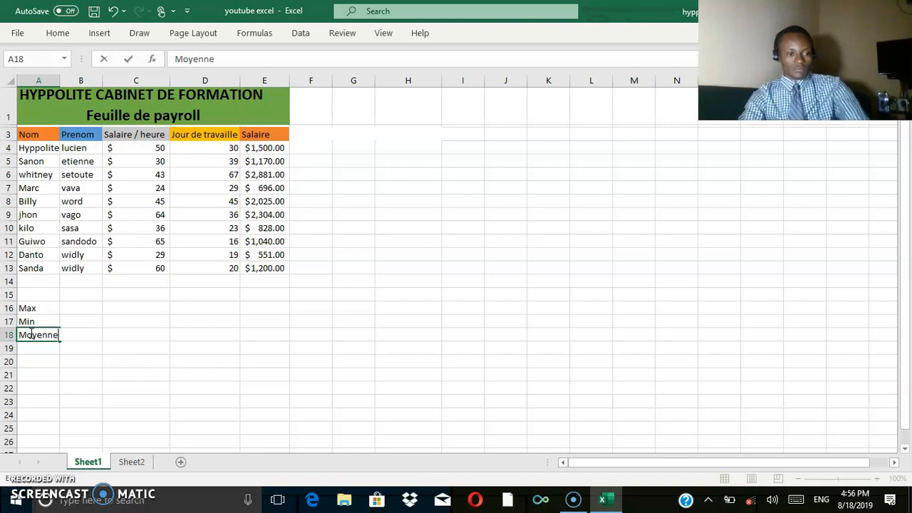
click(106, 346)
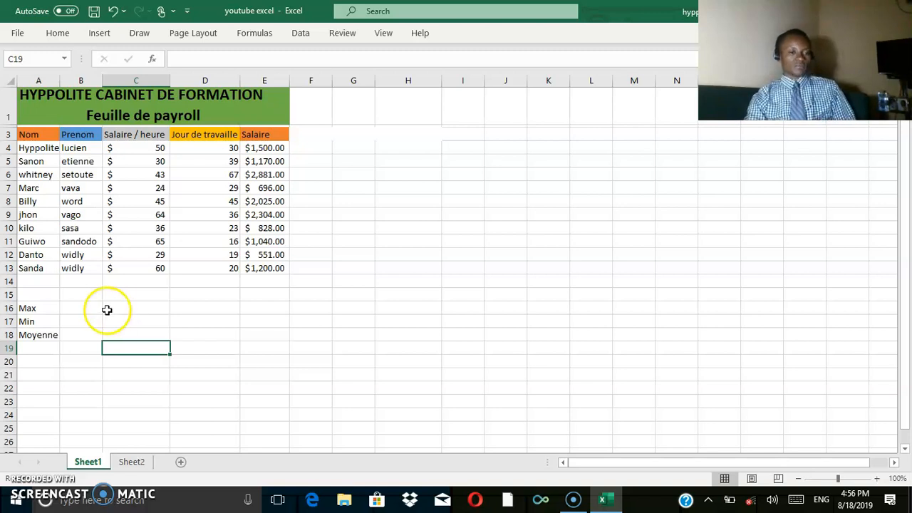
Step: Enter a MAX formula in C16 that returns the highest hourly salary in C4:C13
click(134, 312)
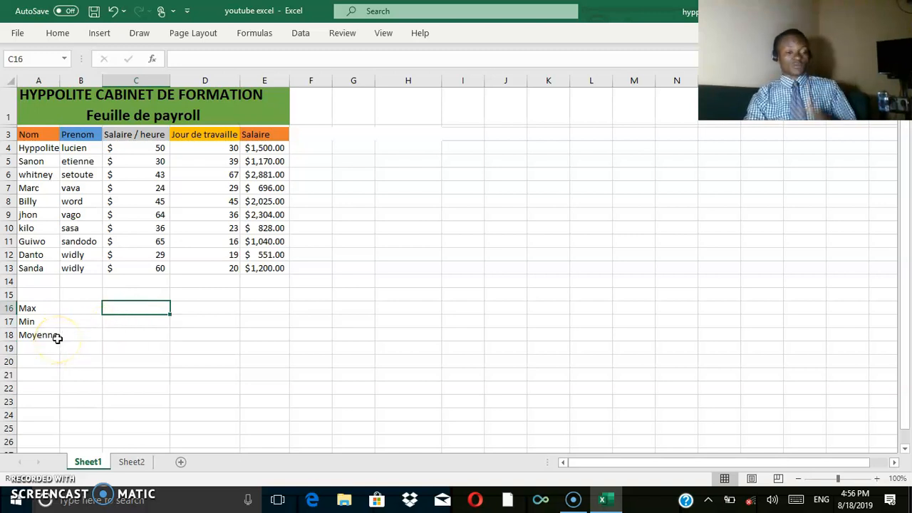
click(146, 336)
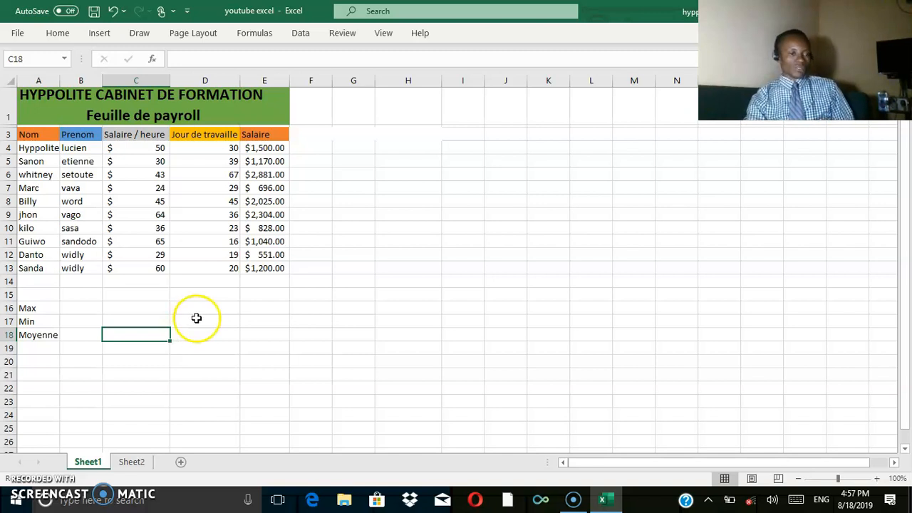
click(142, 306)
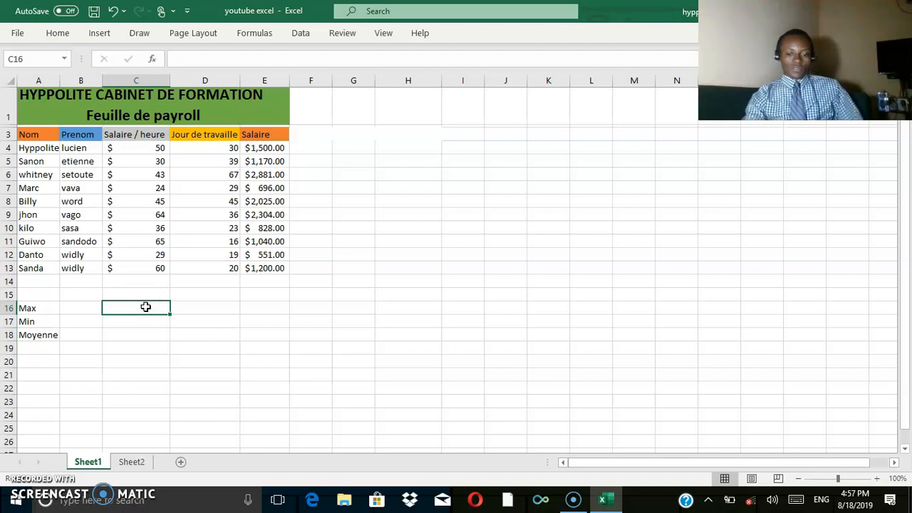
text(=)
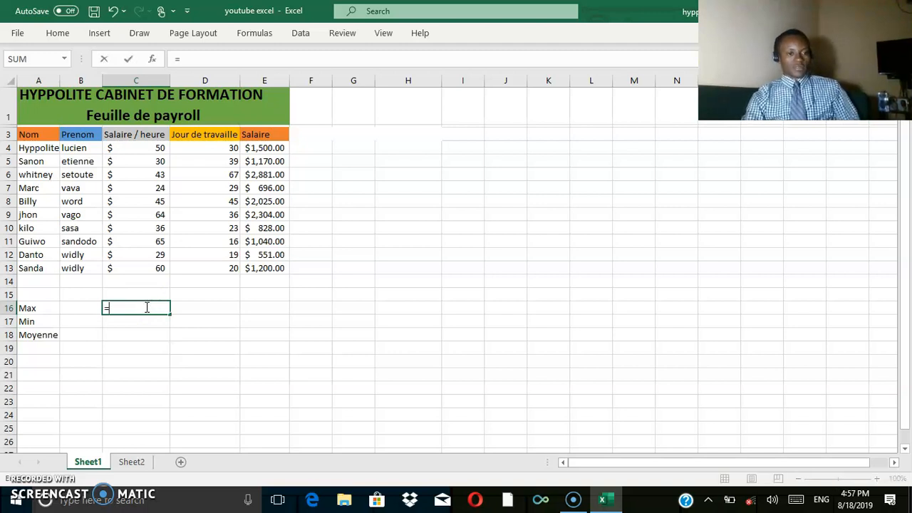
text(max)
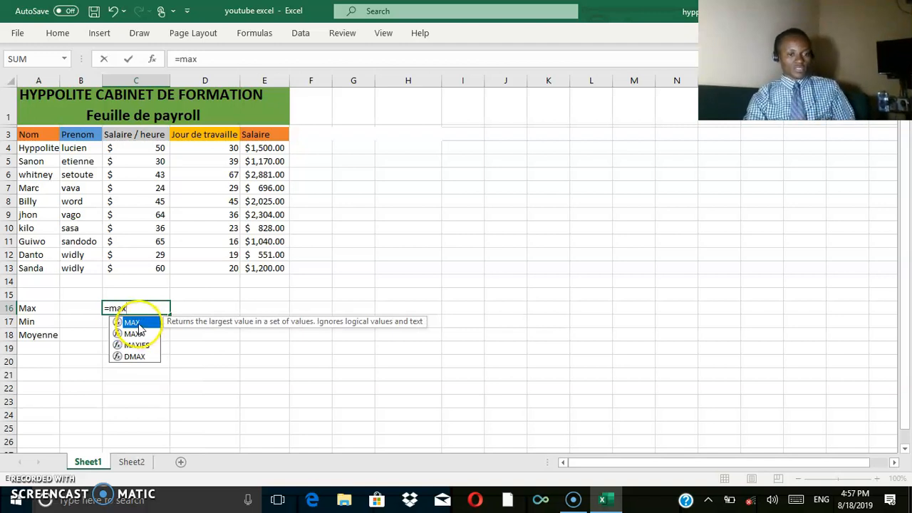
double_click(139, 325)
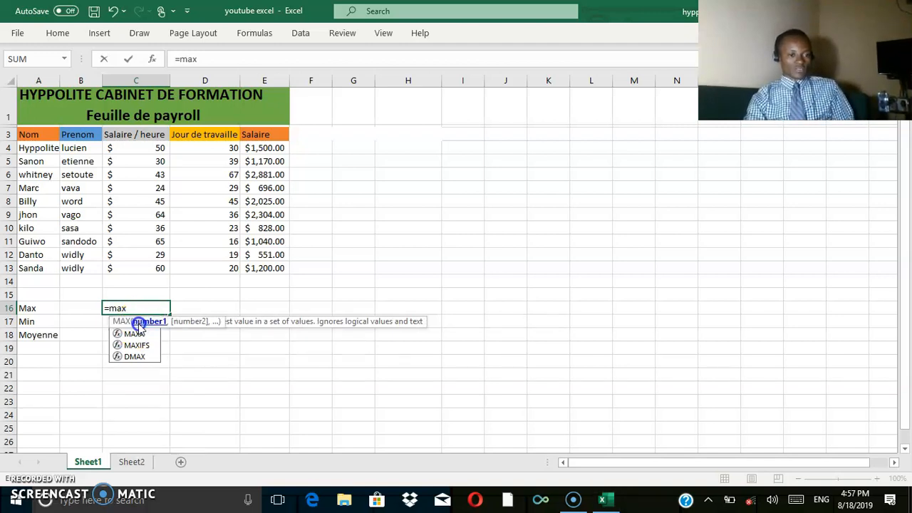
click(142, 153)
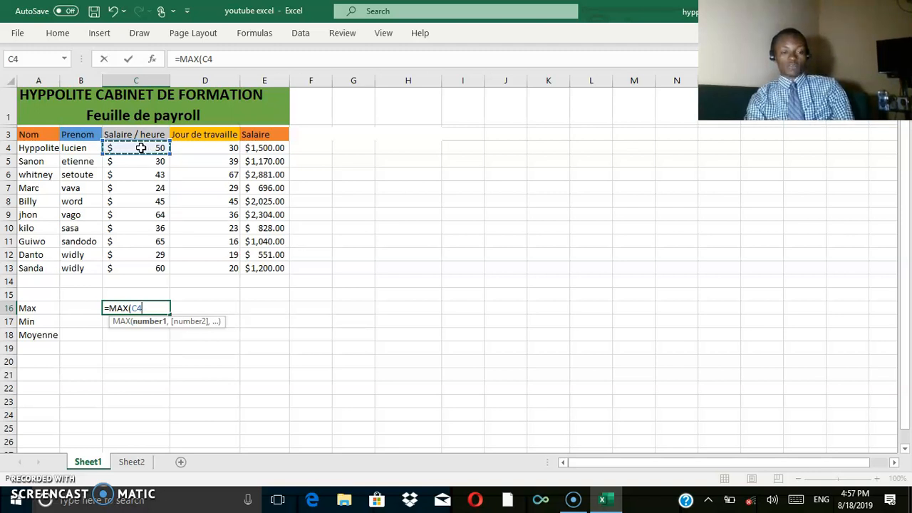
drag(141, 148, 142, 271)
key(Return)
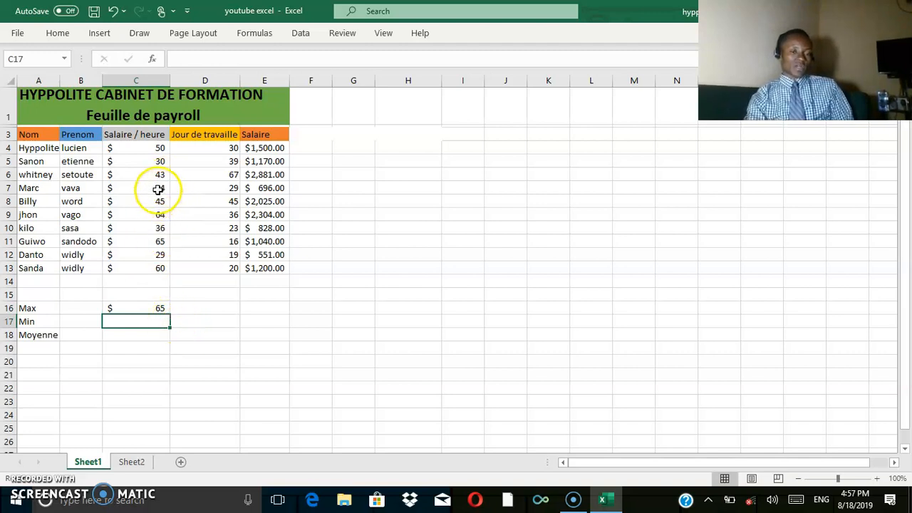
Step: Try copying the maximum formula from C16 into C17, and undo the paste
click(142, 321)
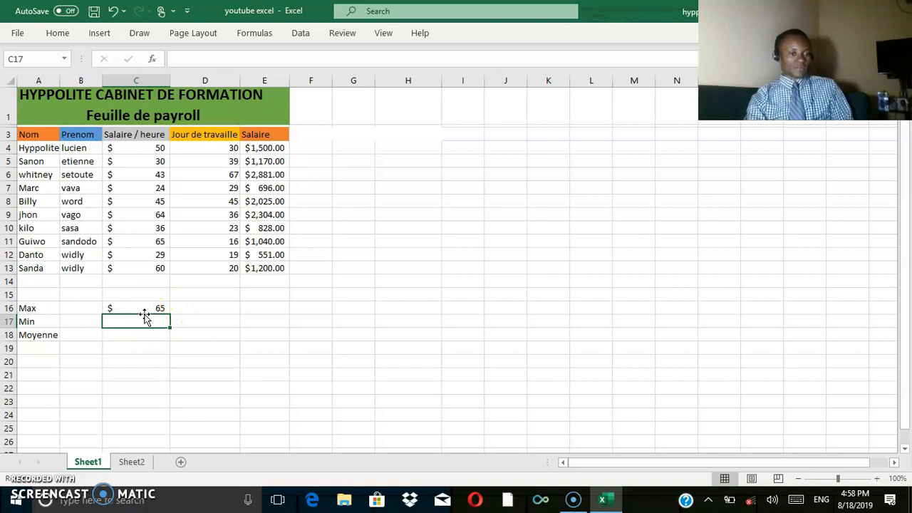
click(144, 308)
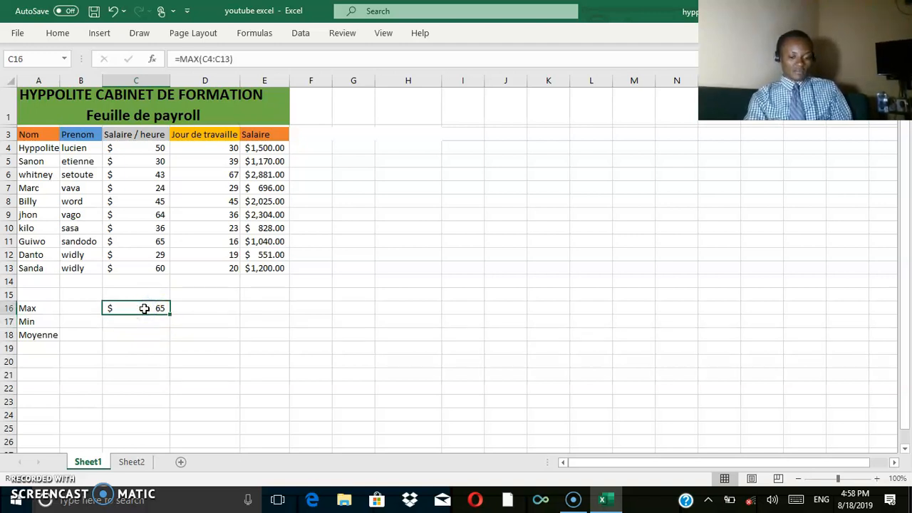
right_click(144, 308)
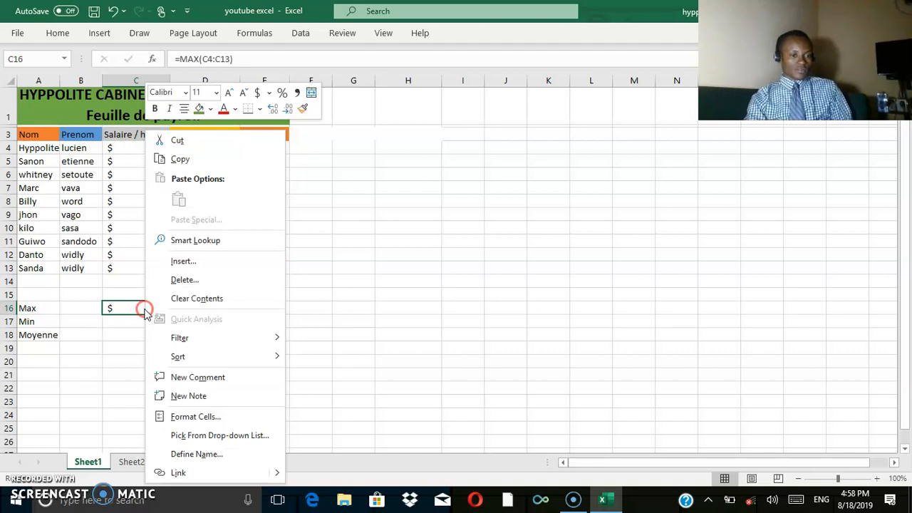
click(189, 161)
click(133, 324)
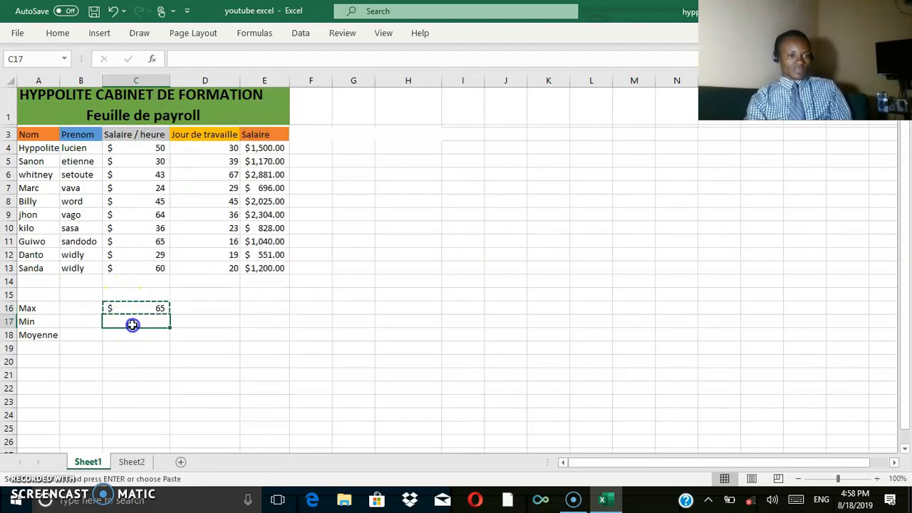
right_click(133, 325)
click(165, 200)
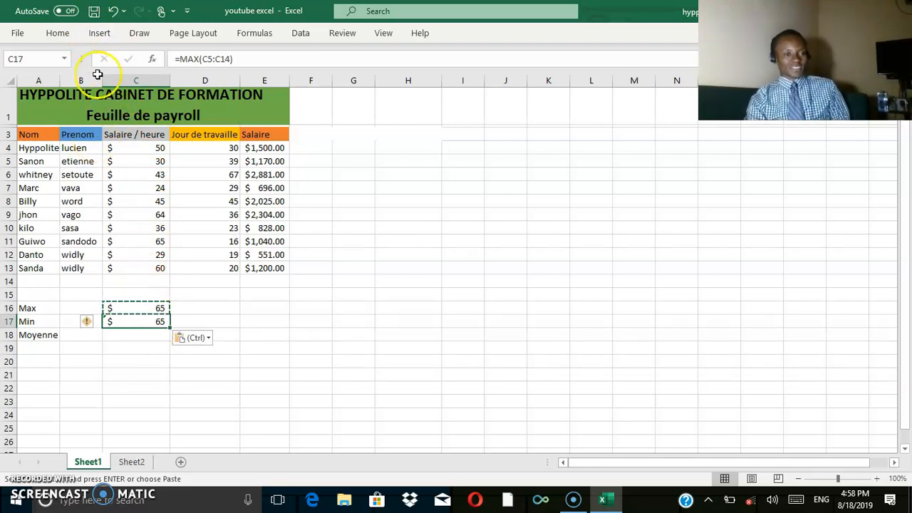
click(113, 11)
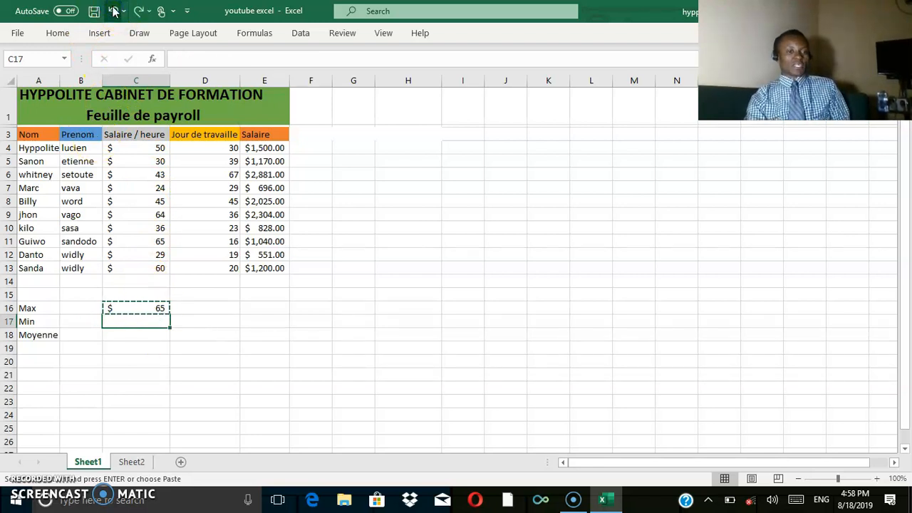
Step: Inspect the cell range used by the maximum formula in C16
click(318, 353)
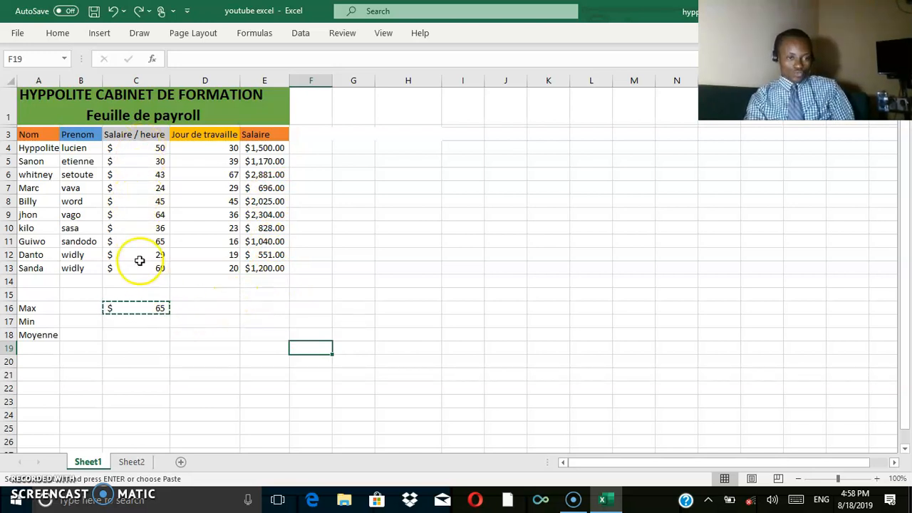
click(127, 327)
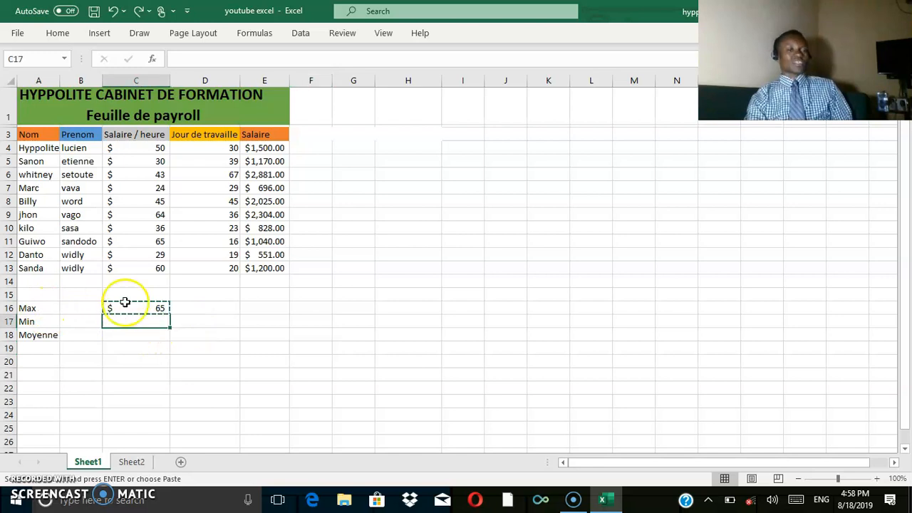
click(146, 150)
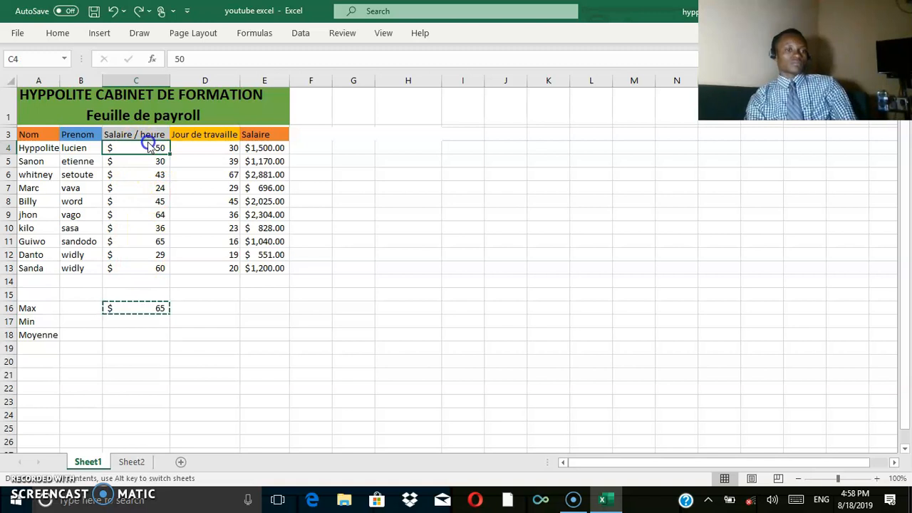
mouse_move(148, 146)
mouse_down()
mouse_move(149, 250)
mouse_move(153, 144)
mouse_up()
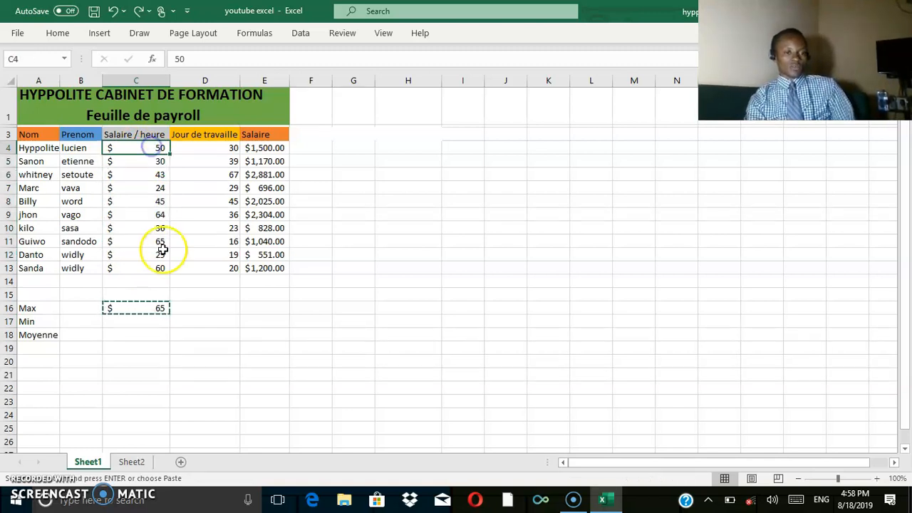
double_click(131, 308)
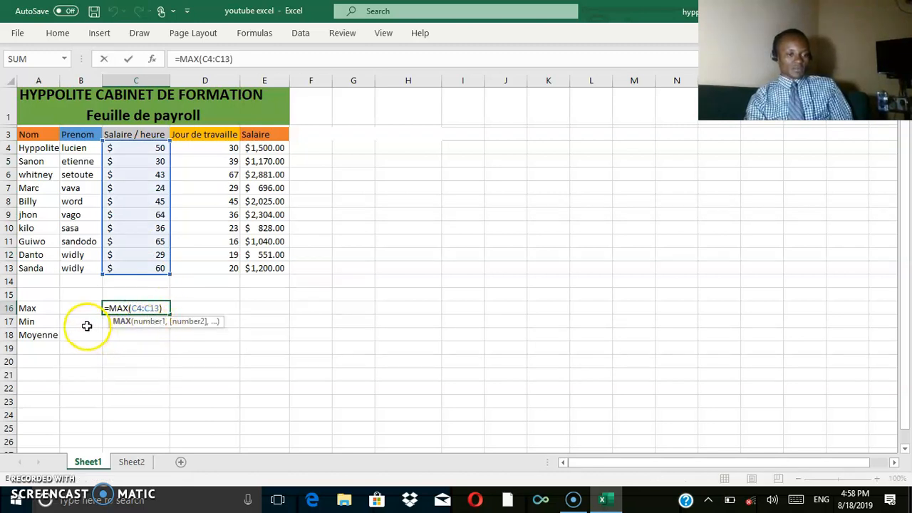
click(135, 334)
Step: Enter a MIN formula in C17 that returns the lowest hourly salary in C4:C13
click(136, 321)
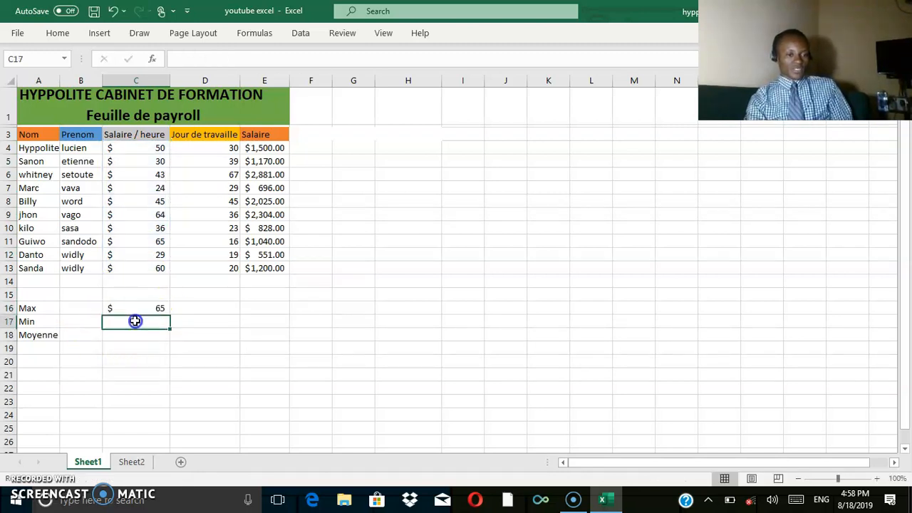
double_click(136, 321)
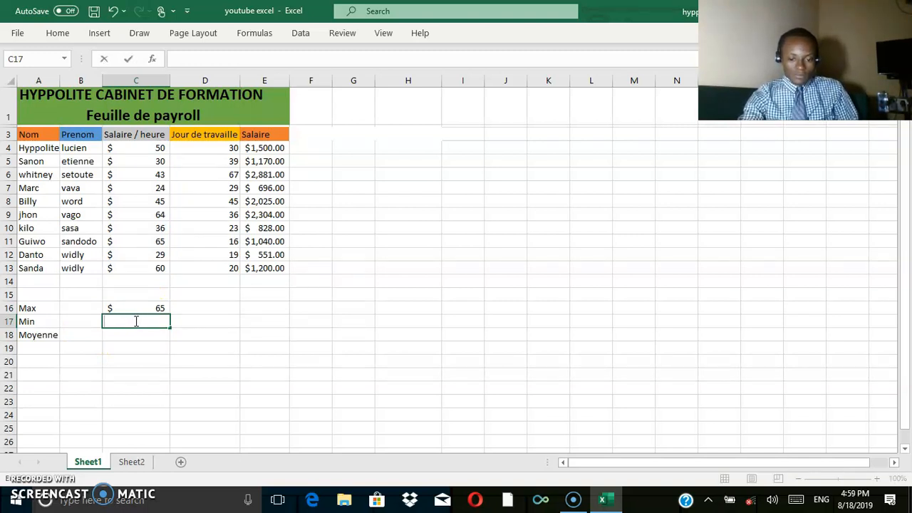
text(=)
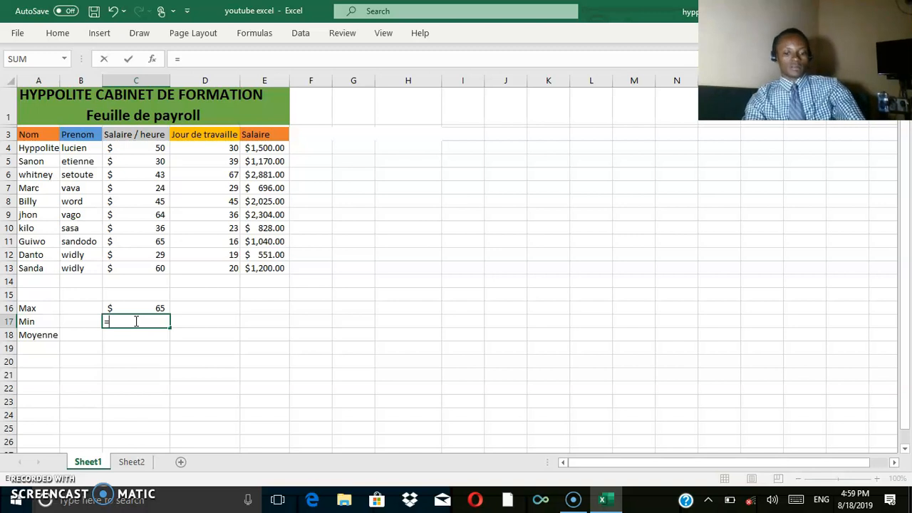
text(mi)
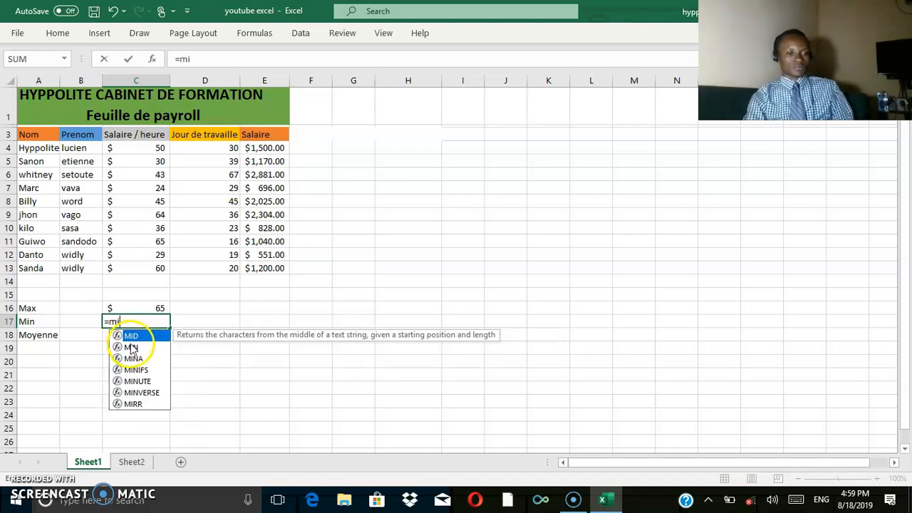
click(130, 348)
double_click(132, 347)
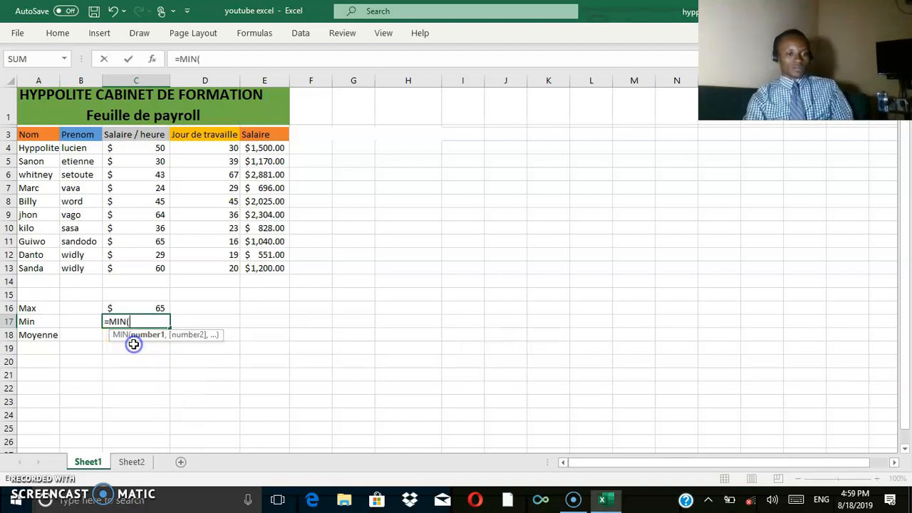
drag(133, 149, 146, 265)
text())
key(Return)
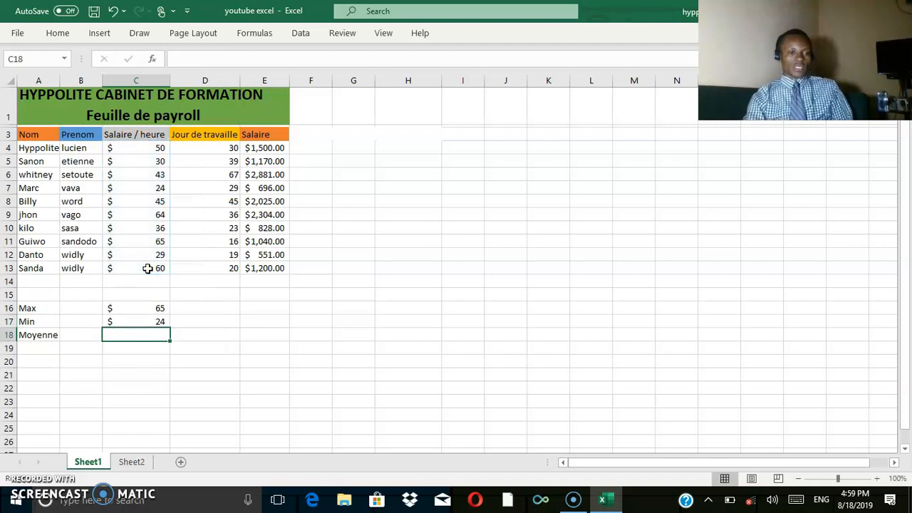
click(271, 378)
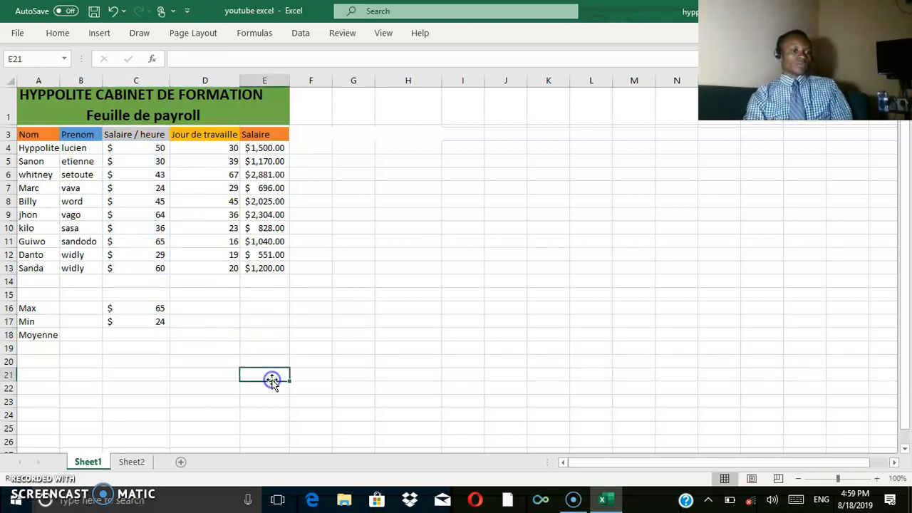
Step: Enter an AVERAGE formula in C18 that returns the mean hourly salary of C4:C13
click(153, 335)
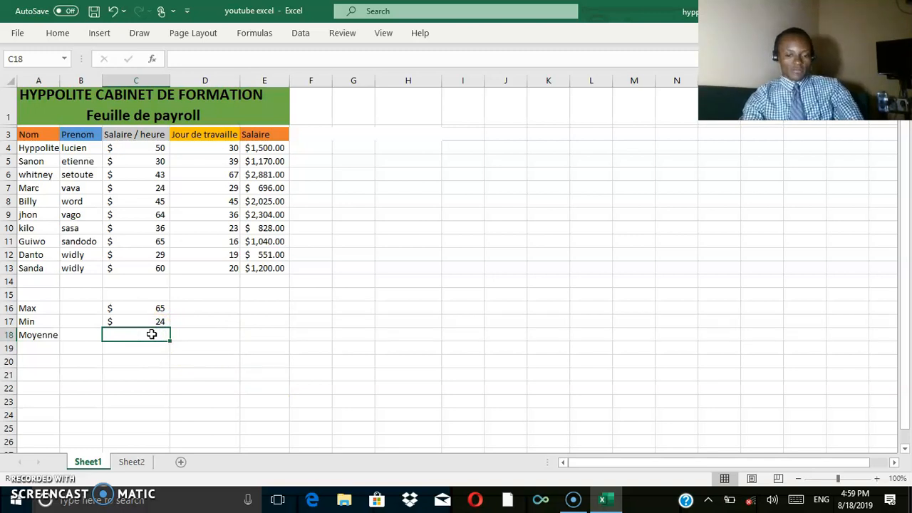
text(=aver)
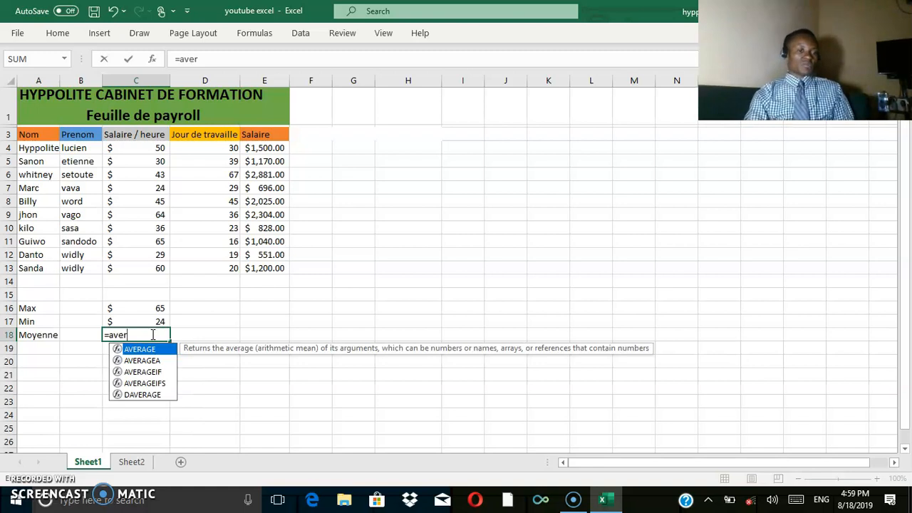
click(141, 349)
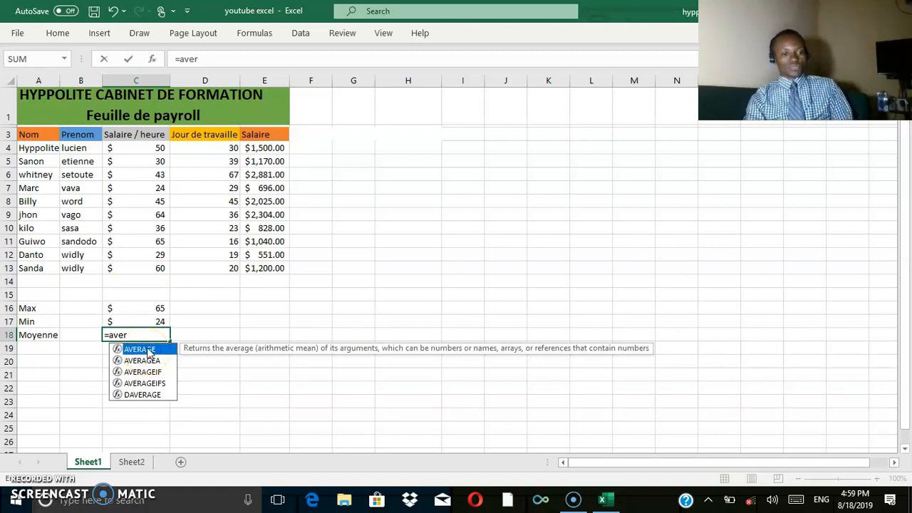
double_click(144, 350)
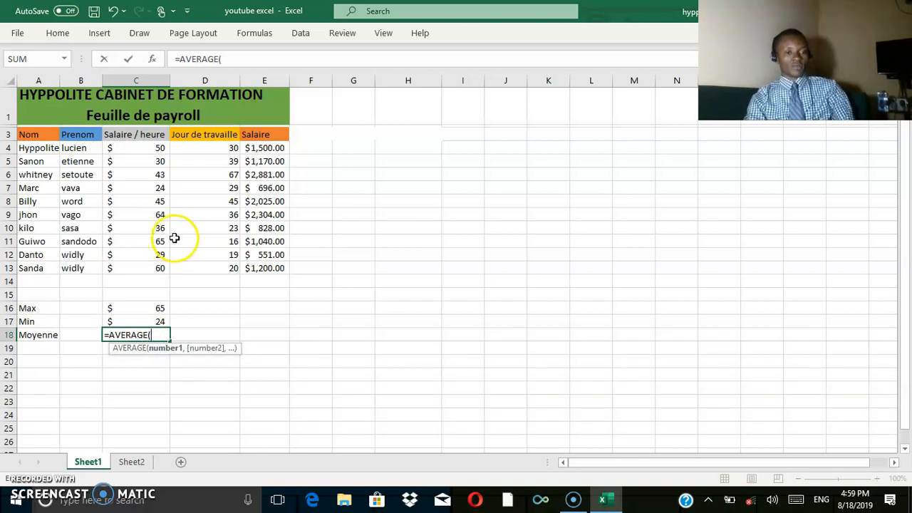
click(143, 148)
drag(143, 148, 151, 271)
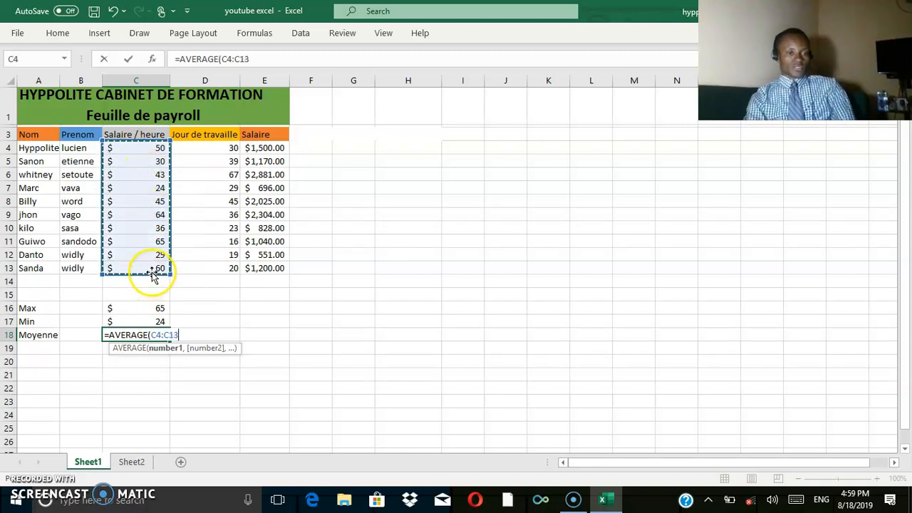
key(Return)
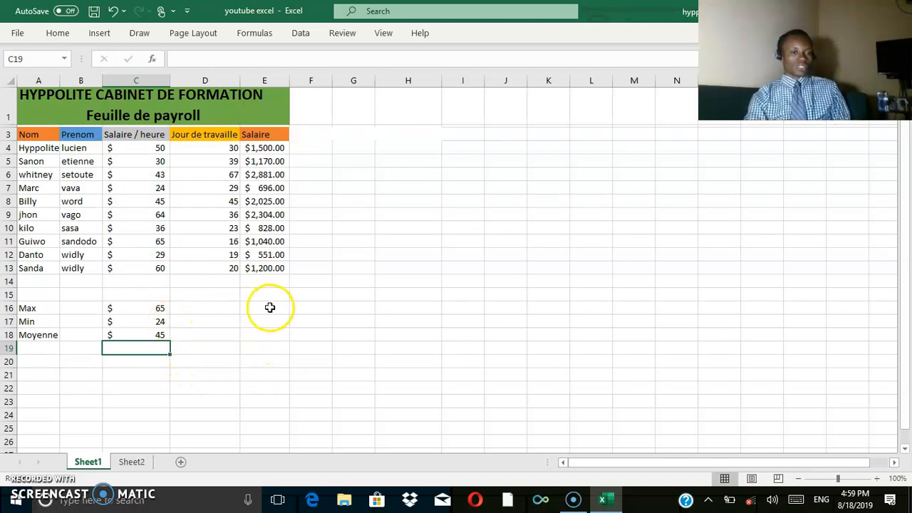
Step: Copy the maximum formula from C16 into D16, below the Jour de travaille column
click(216, 308)
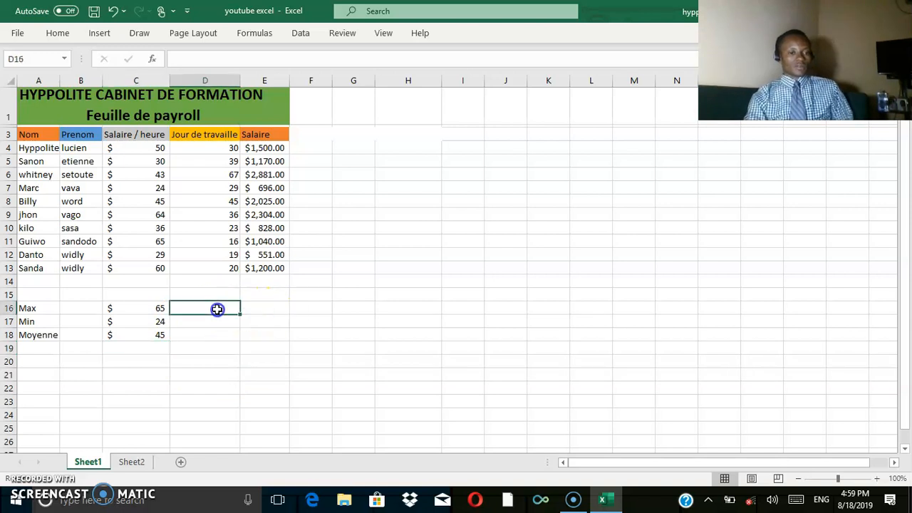
click(148, 309)
right_click(148, 310)
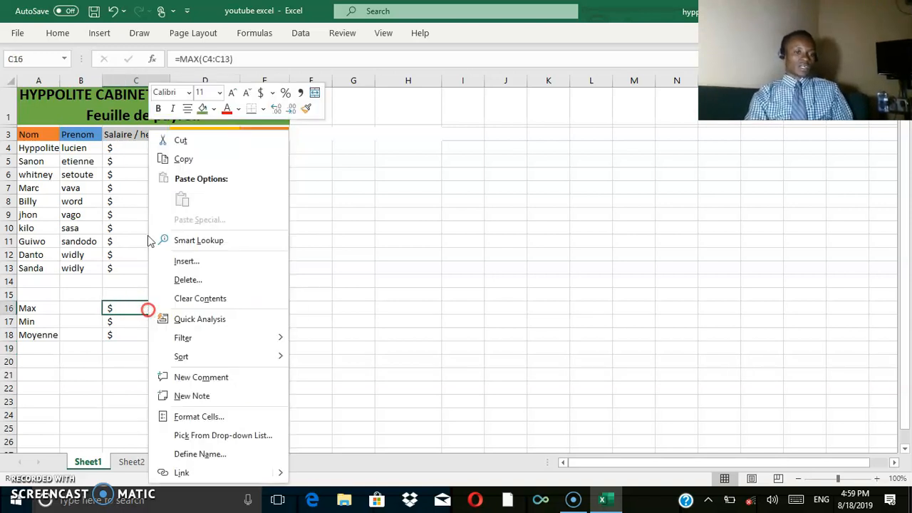
click(181, 159)
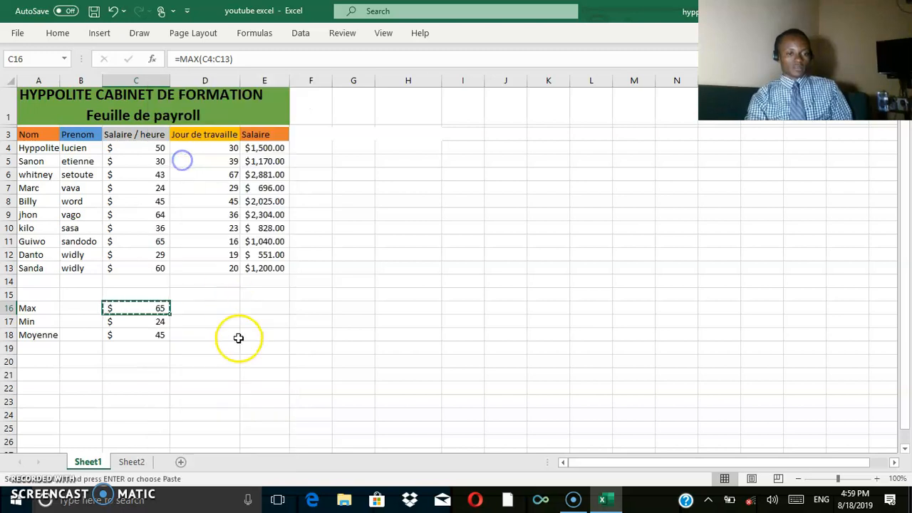
click(228, 314)
right_click(227, 307)
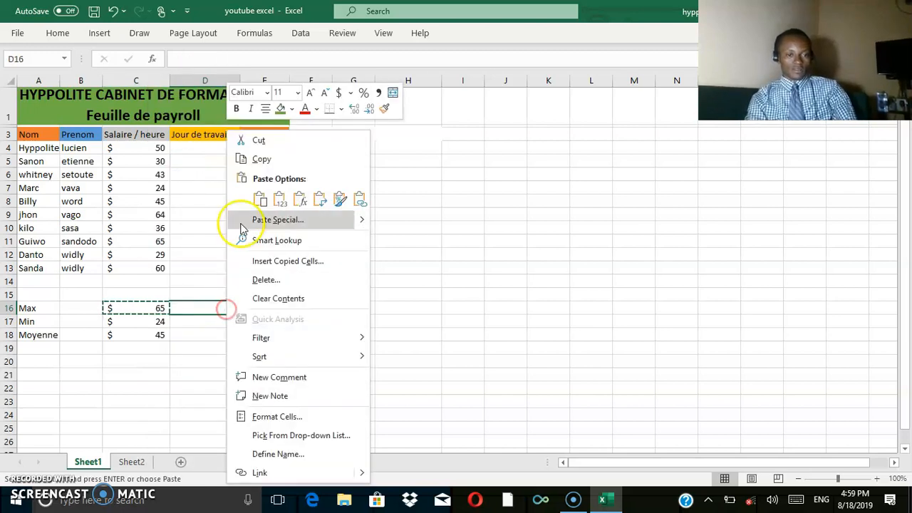
click(263, 203)
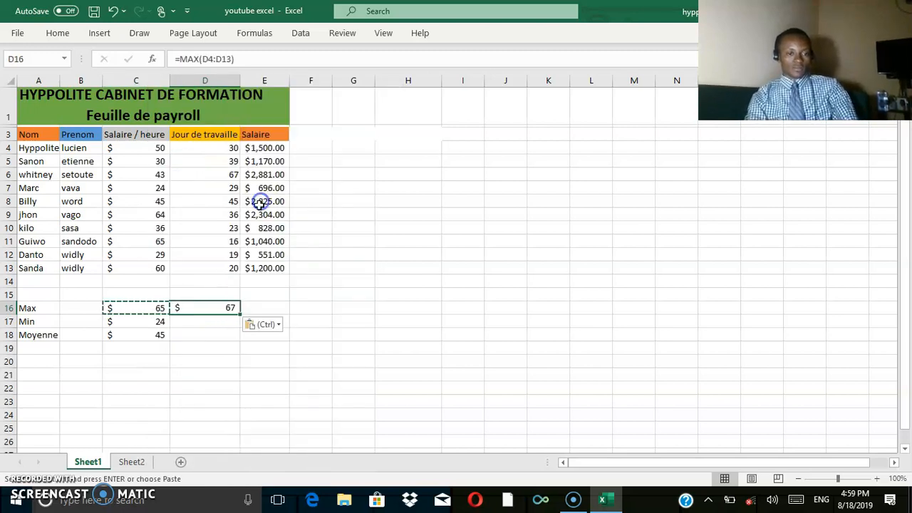
Step: Try pasting the maximum formula copied from C16 into D17, and undo the paste
click(144, 321)
click(216, 325)
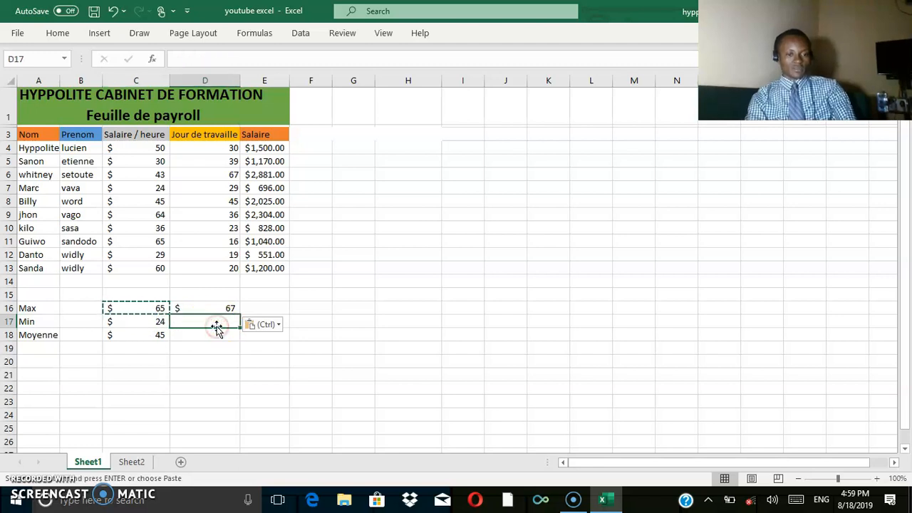
right_click(216, 326)
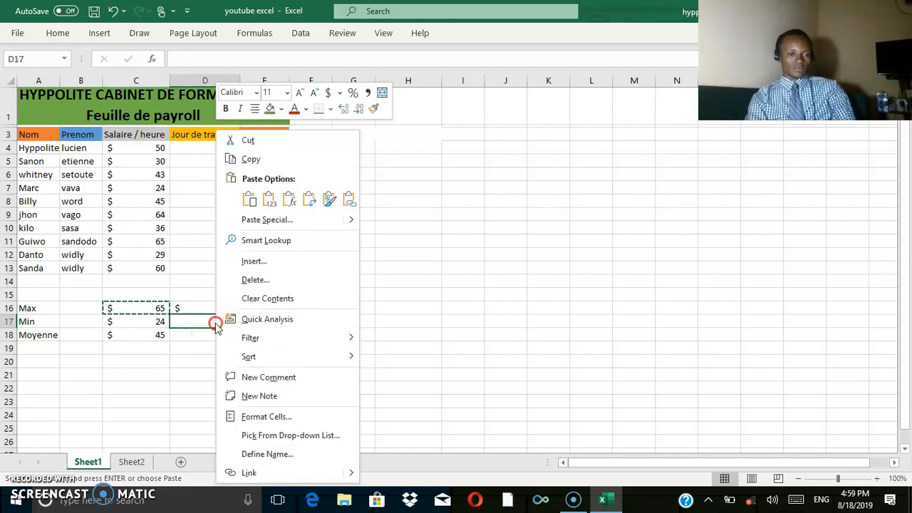
click(249, 199)
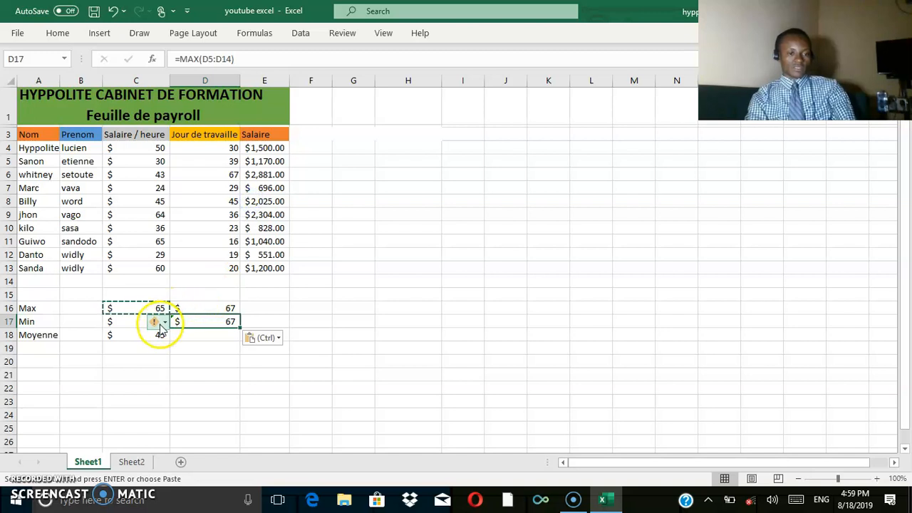
click(197, 344)
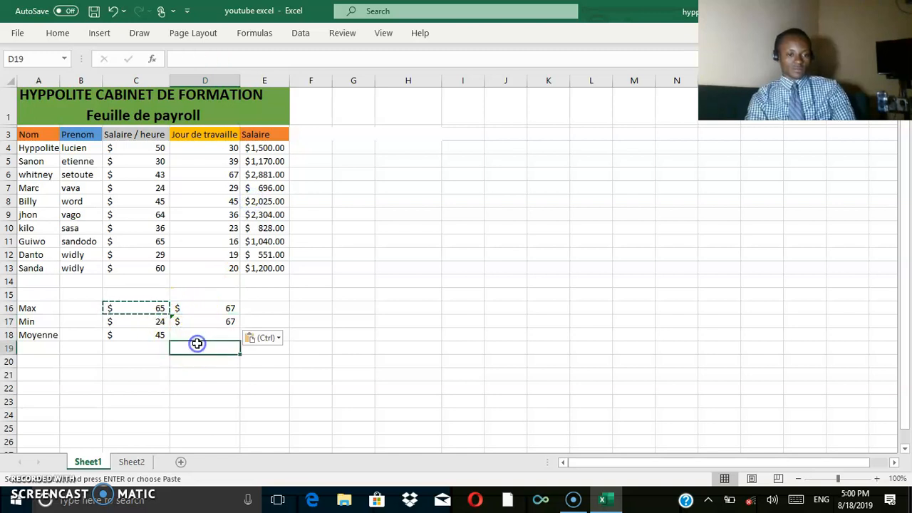
click(220, 320)
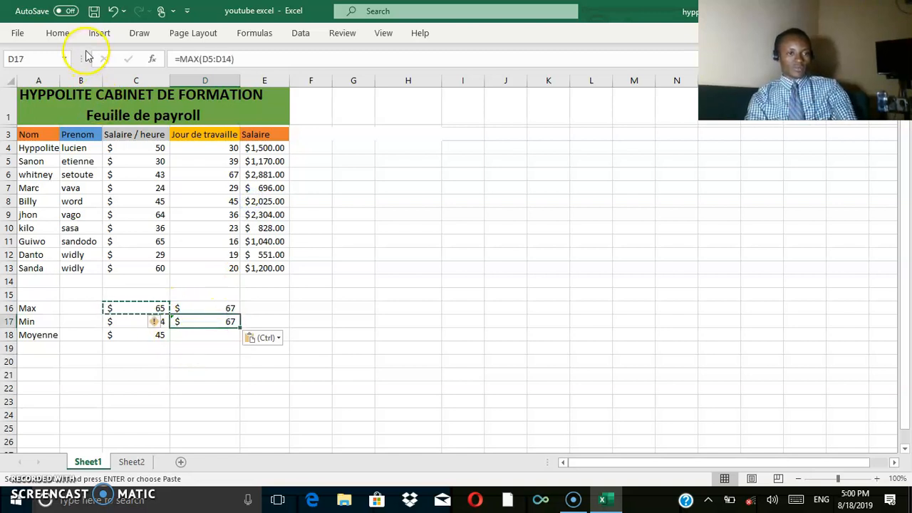
click(112, 13)
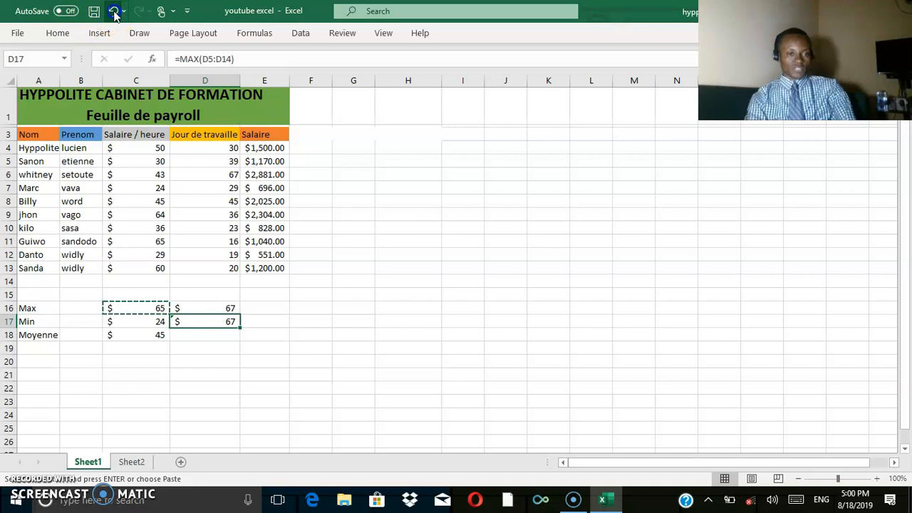
click(302, 357)
click(146, 322)
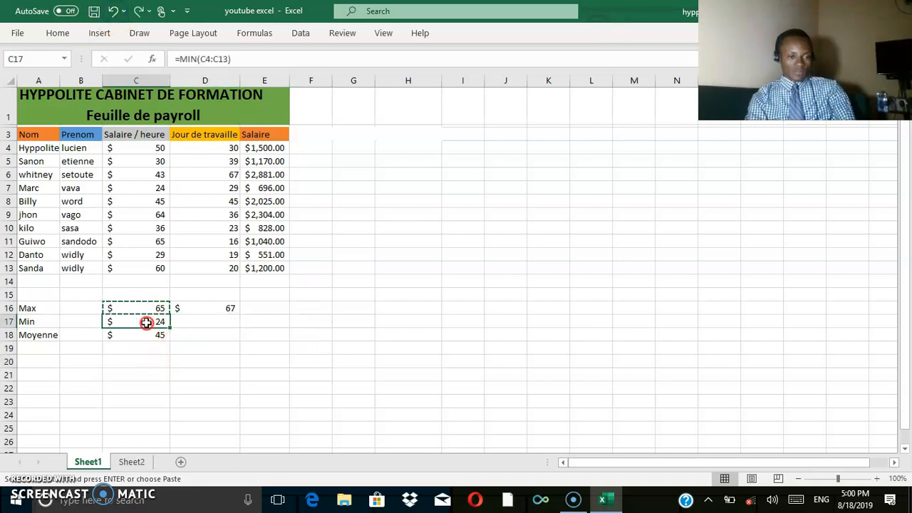
right_click(146, 323)
click(141, 322)
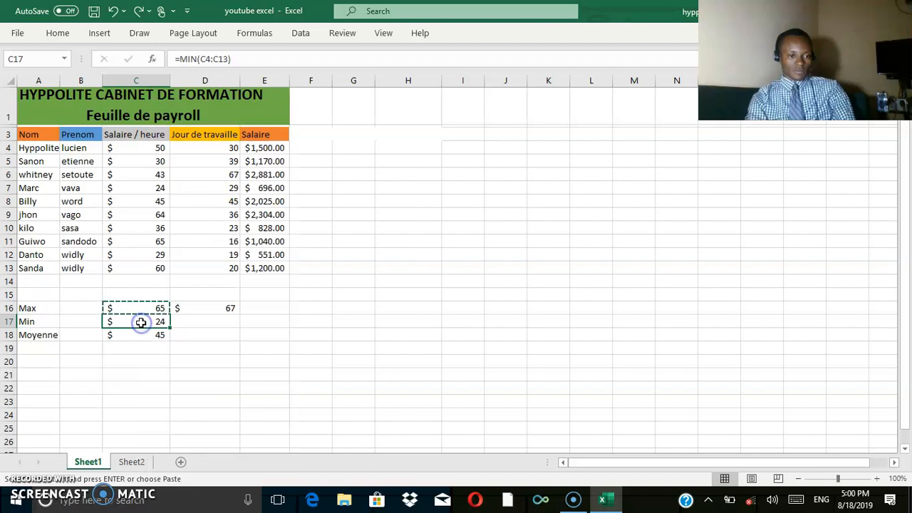
double_click(141, 323)
click(268, 384)
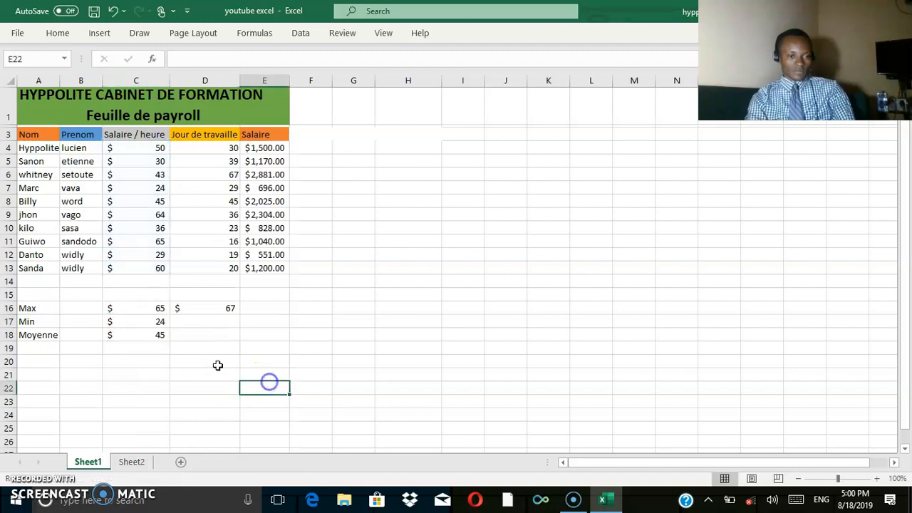
Step: Copy the minimum formula from C17 into D17 for the Jour de travaille column
click(158, 322)
right_click(157, 322)
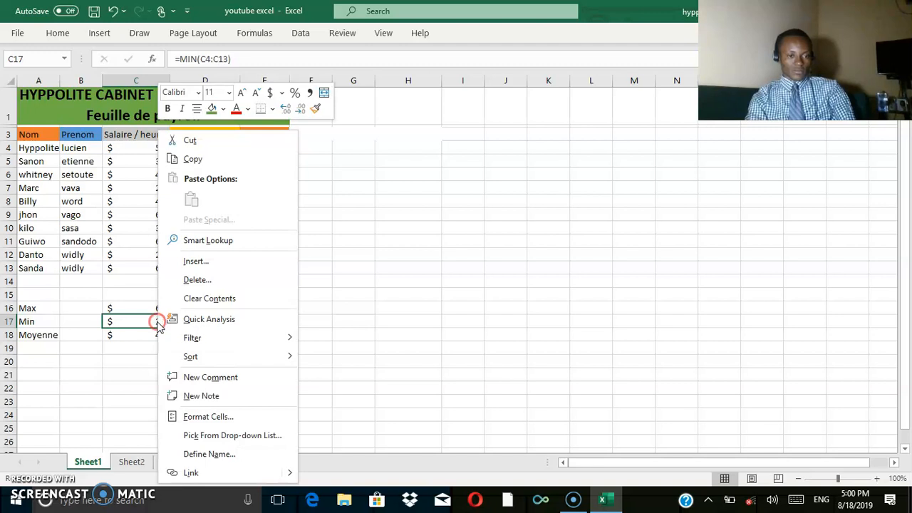
click(193, 159)
click(215, 325)
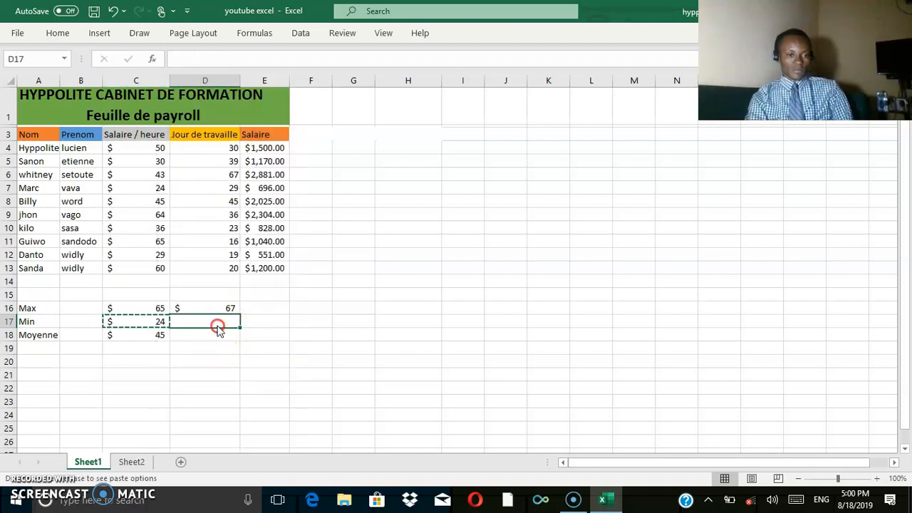
right_click(220, 322)
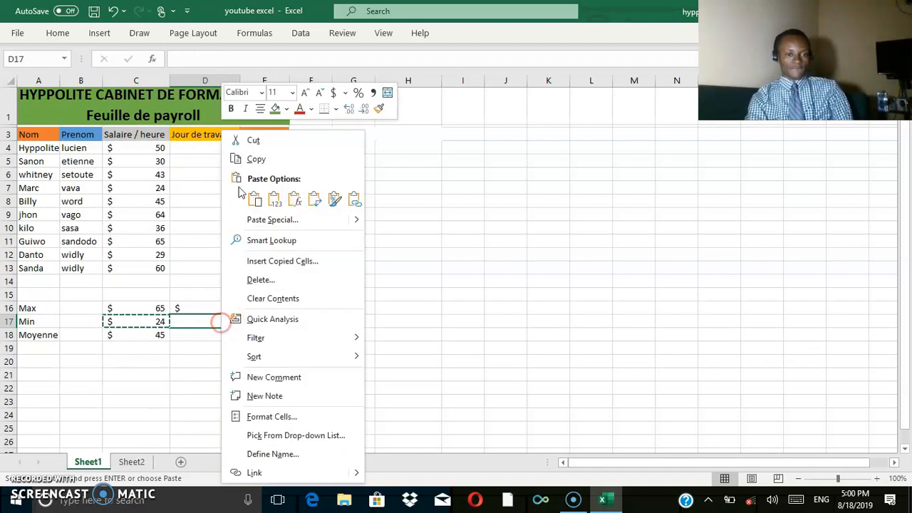
click(254, 199)
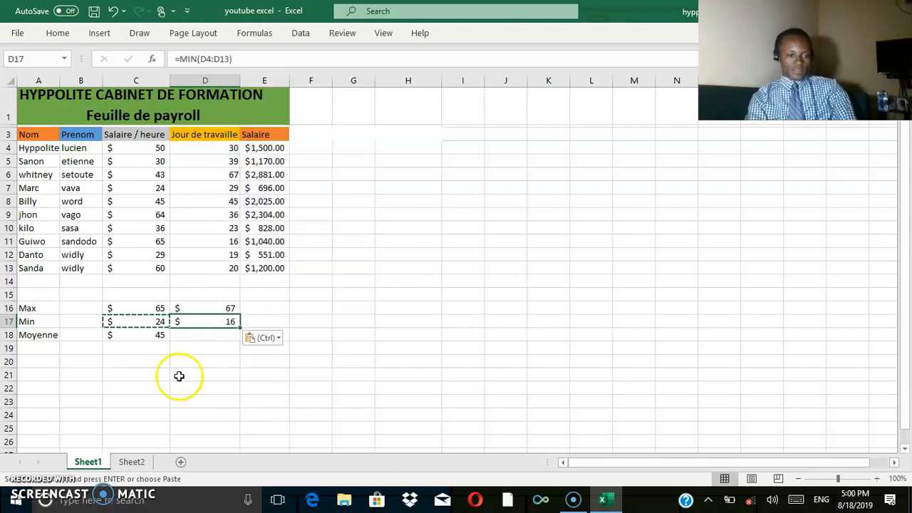
Step: Copy the average formula from C18 into D18 for the Jour de travaille column
click(144, 337)
right_click(144, 338)
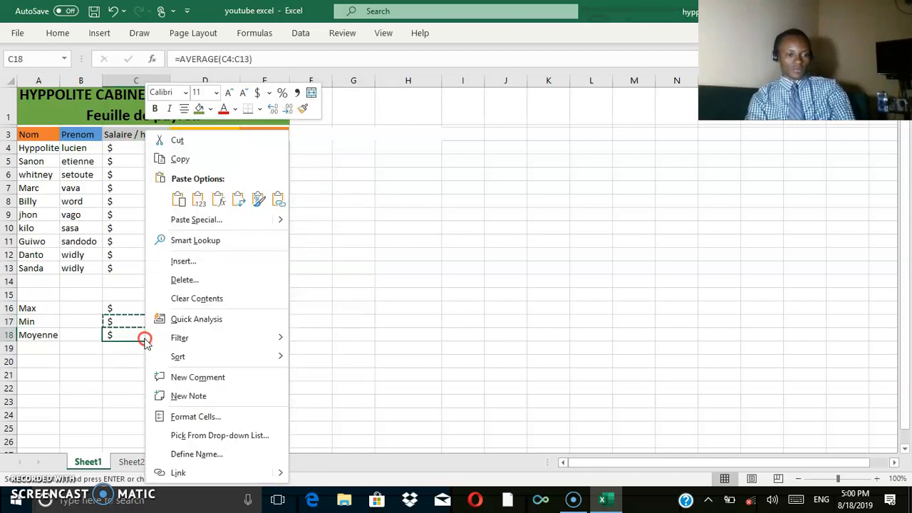
click(184, 159)
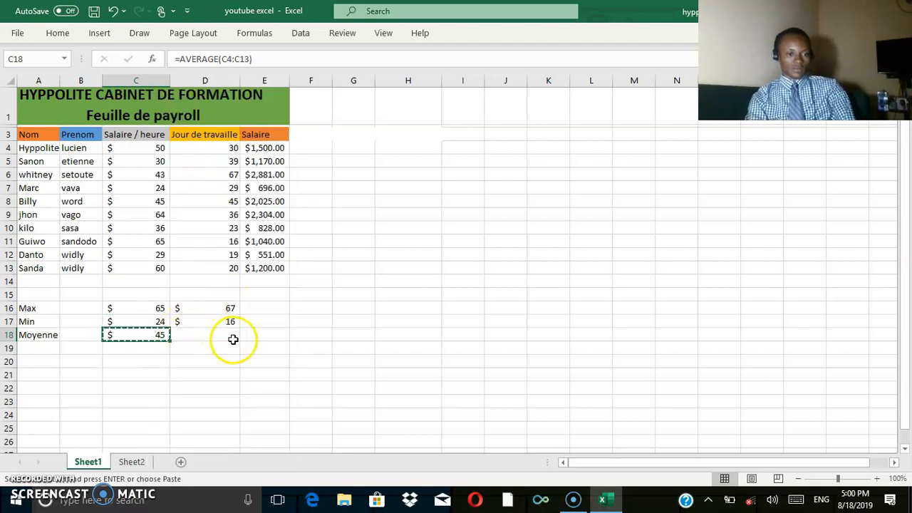
click(234, 341)
right_click(234, 333)
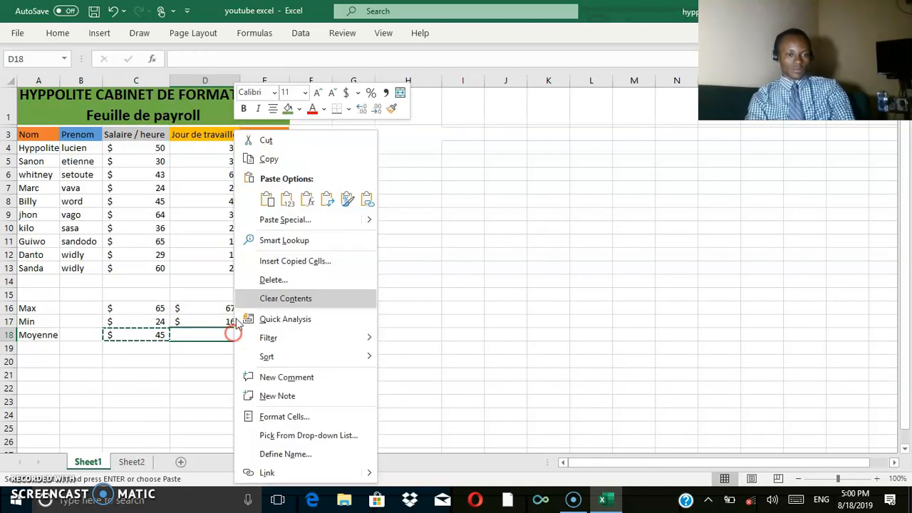
click(270, 197)
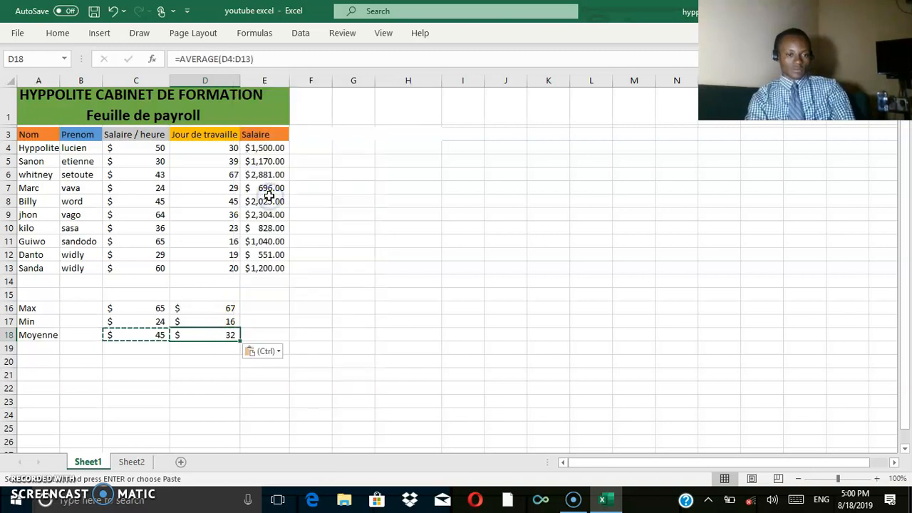
click(366, 416)
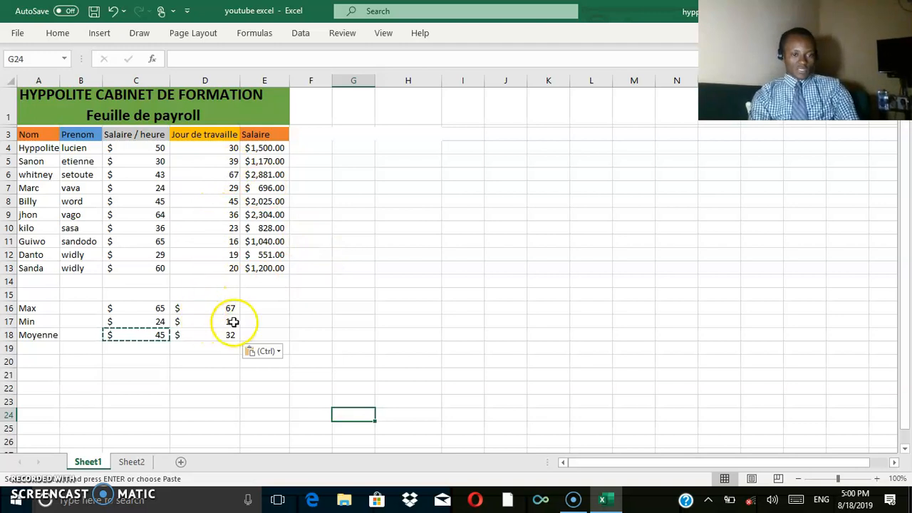
Step: Paste the average formula copied from C18 into D16 and E16 in the Max row
click(253, 312)
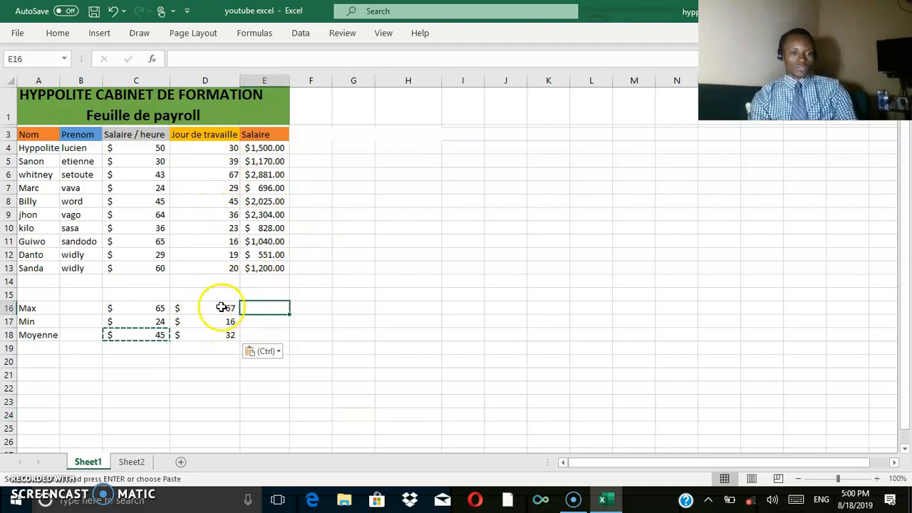
click(221, 307)
right_click(220, 307)
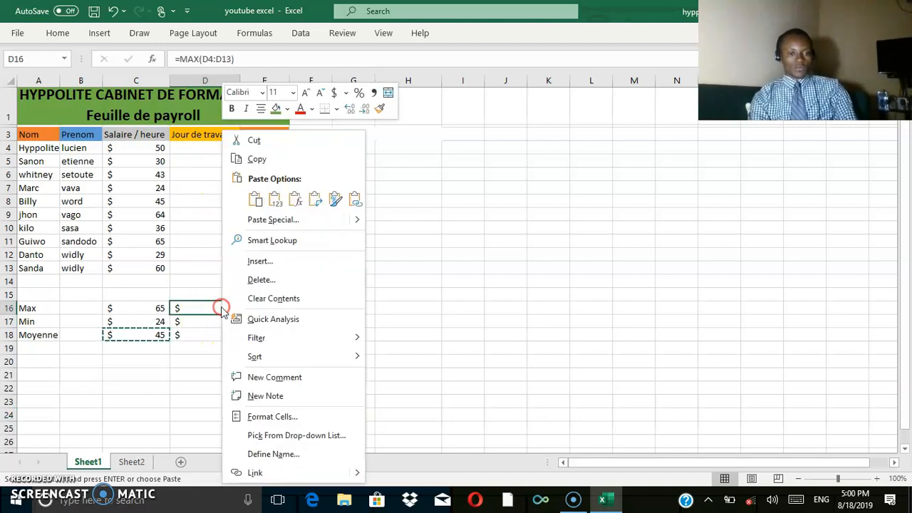
click(255, 199)
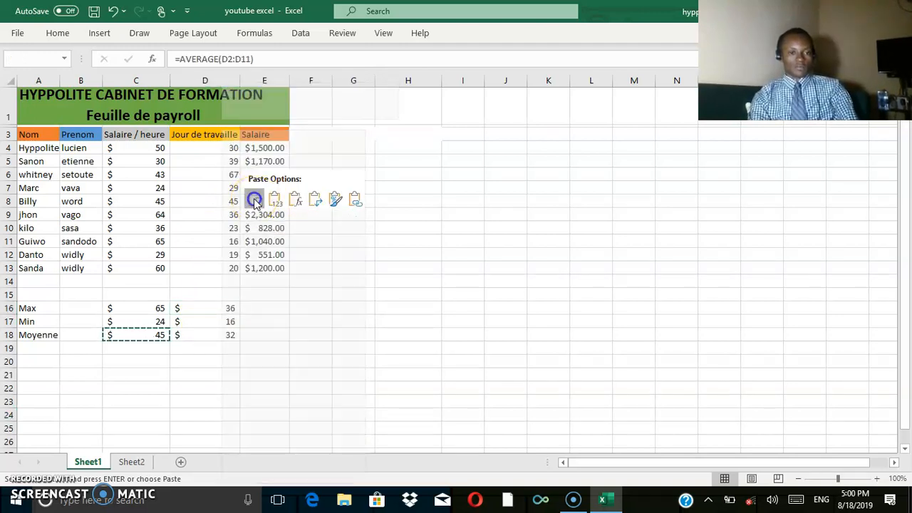
click(274, 307)
right_click(275, 306)
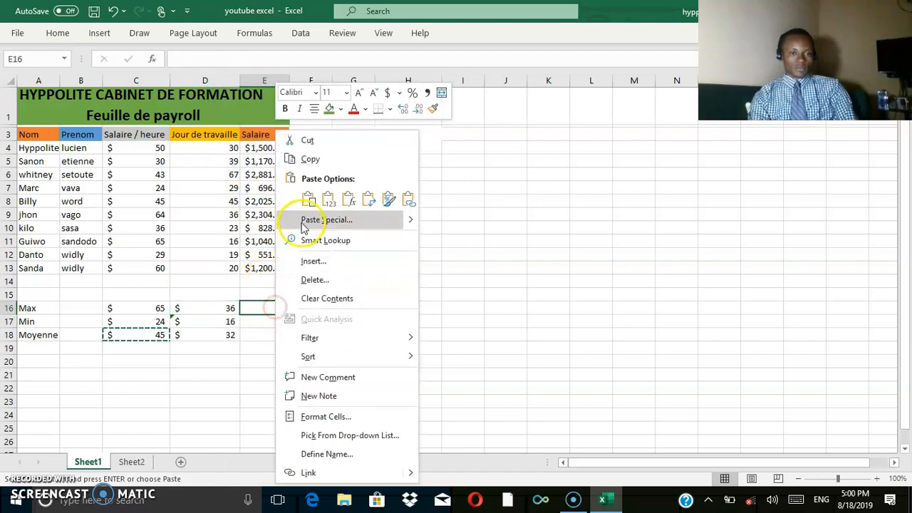
click(308, 200)
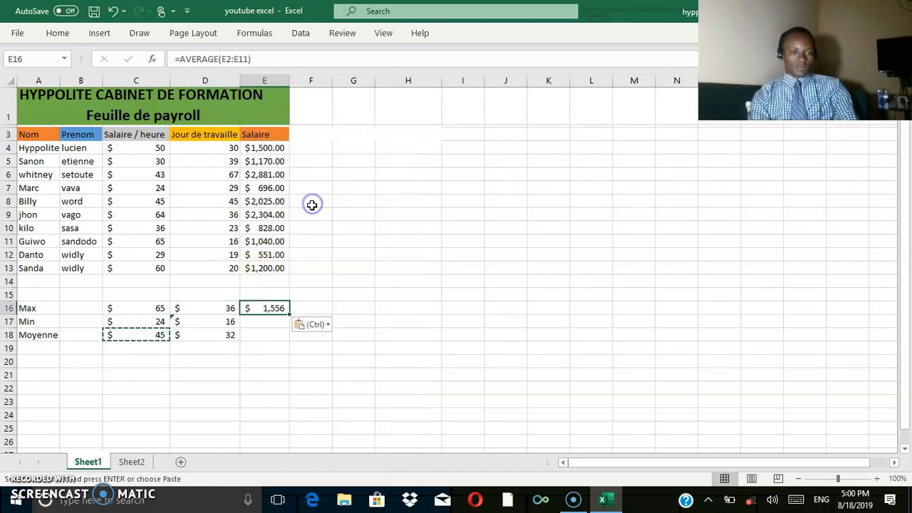
Step: Copy the minimum formula from D17 into E17 for the Salaire column
click(224, 322)
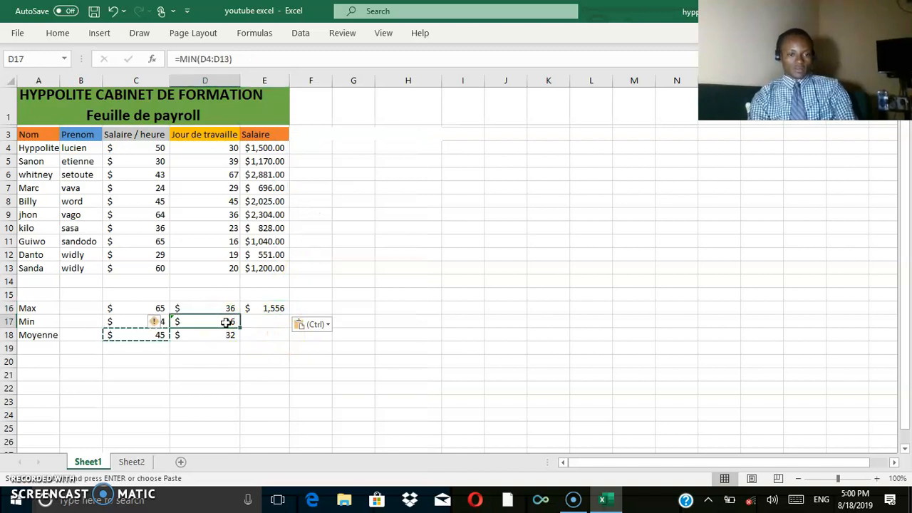
right_click(226, 322)
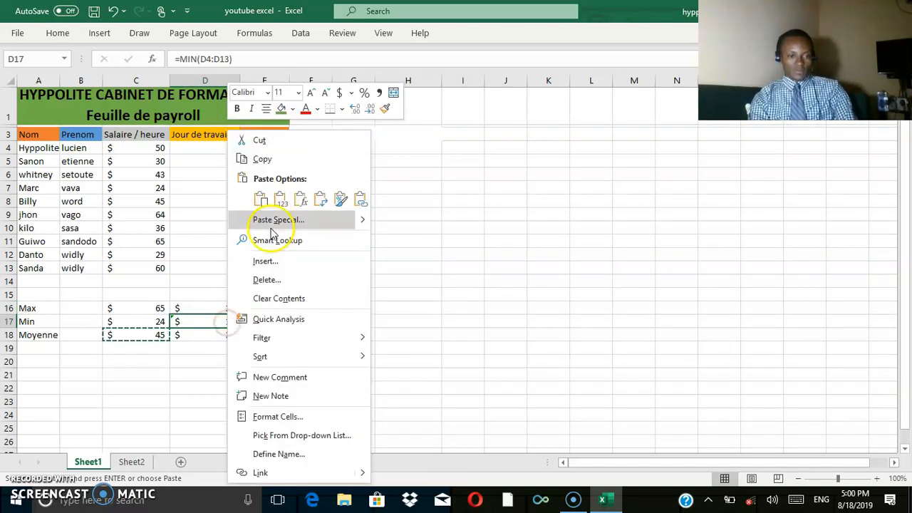
click(289, 155)
click(273, 326)
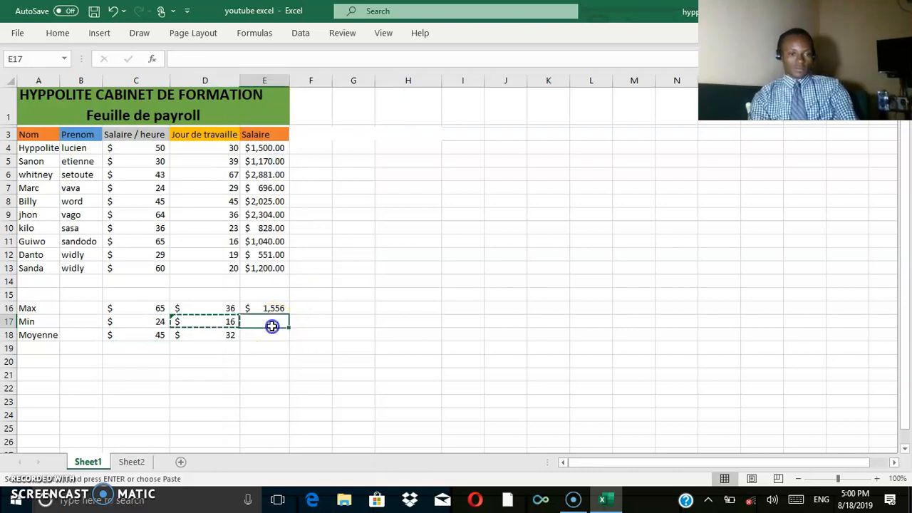
right_click(273, 322)
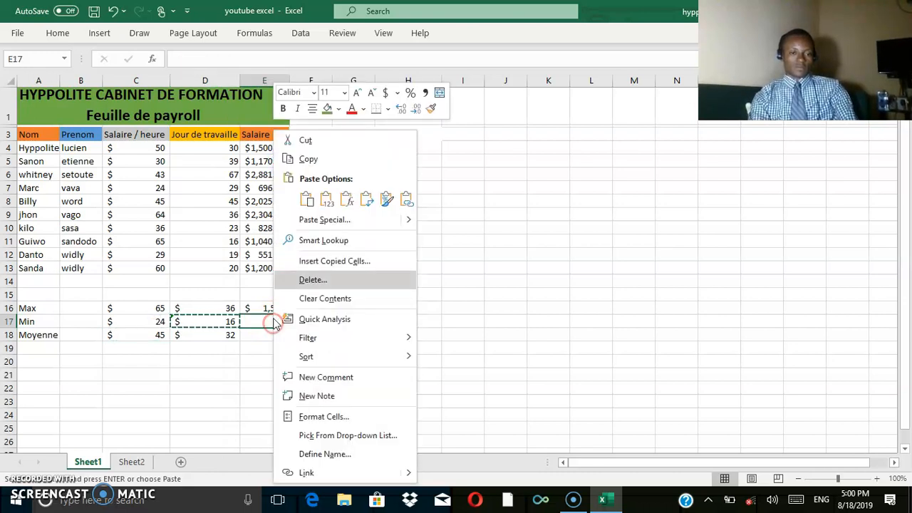
click(302, 208)
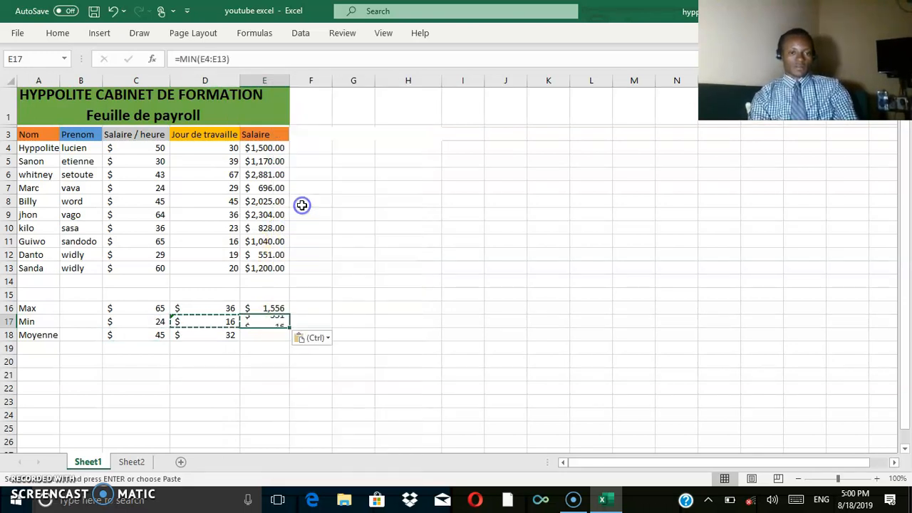
Step: Paste the minimum formula copied from D17 into D18 in the Moyenne row
click(263, 339)
click(223, 338)
right_click(214, 335)
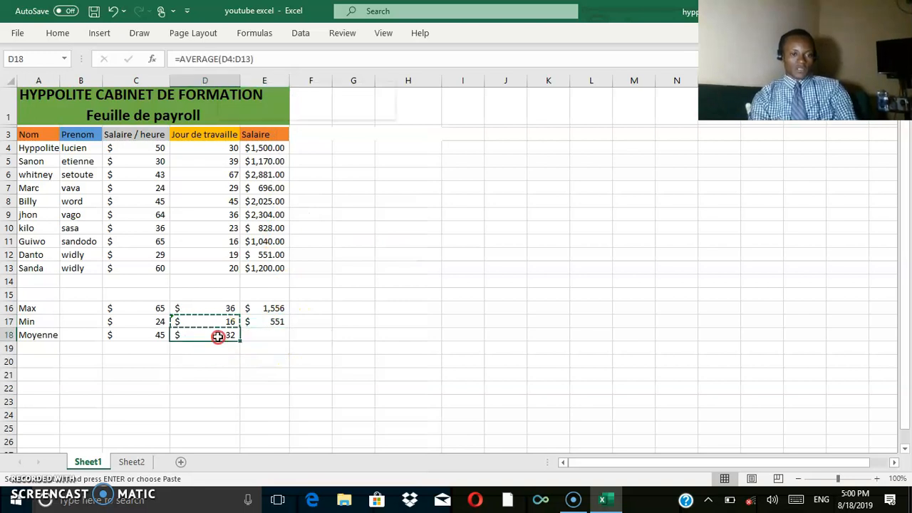
click(252, 201)
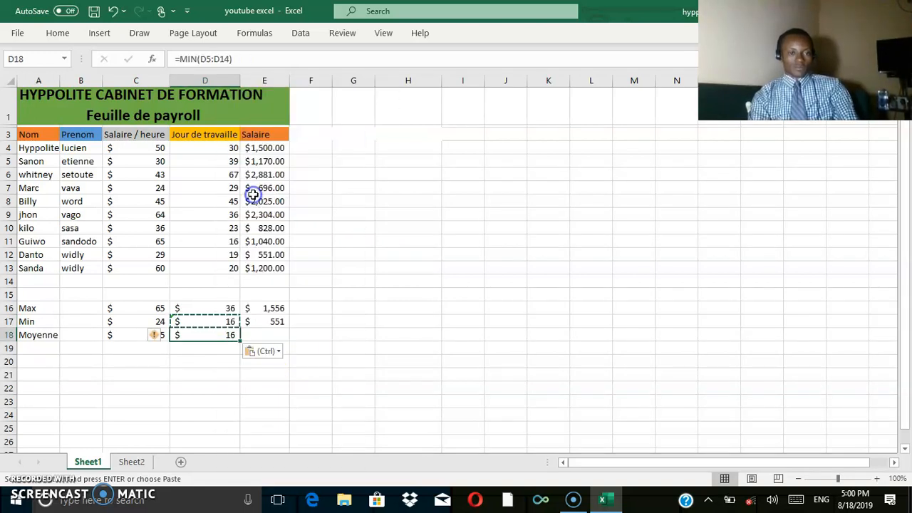
click(274, 333)
right_click(274, 333)
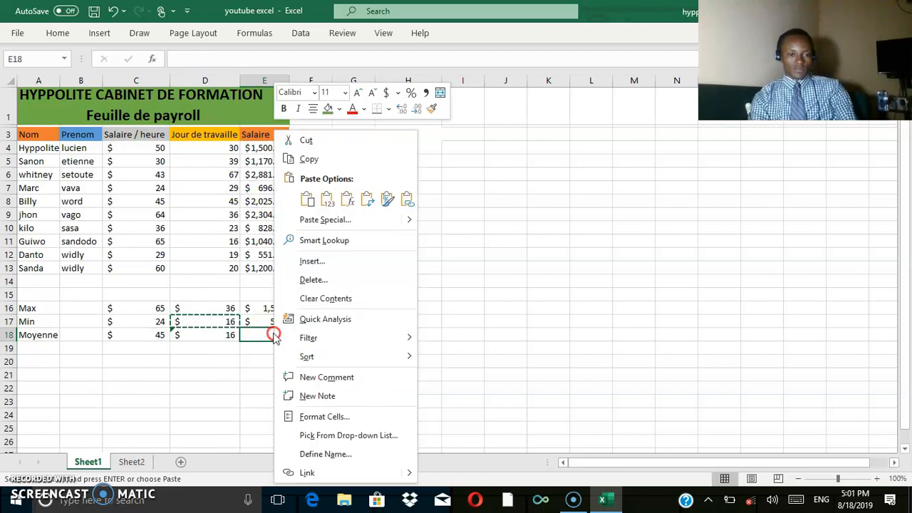
click(307, 197)
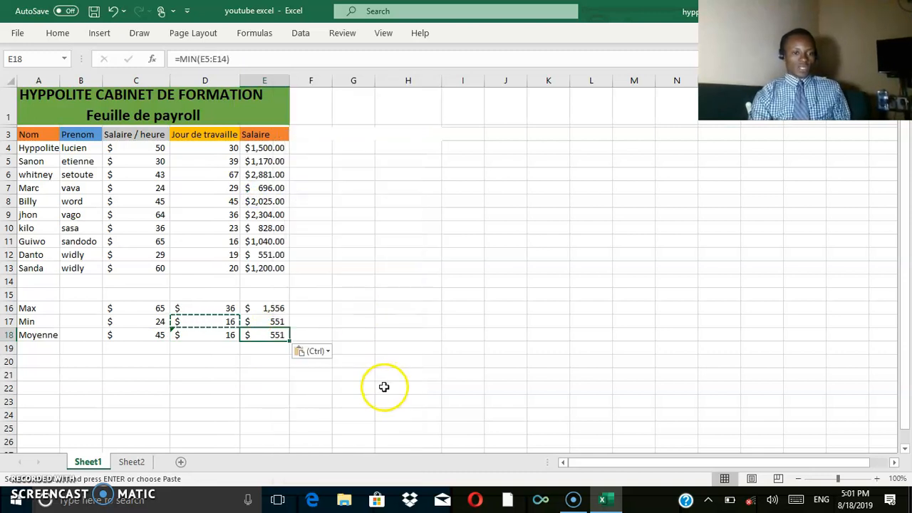
click(115, 12)
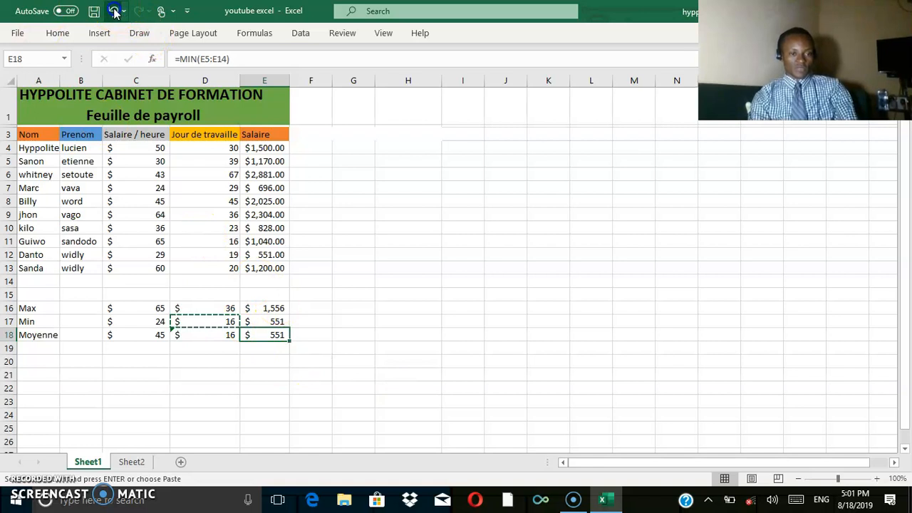
Step: Undo the minimum formula pasted into D18 and check that cell's average formula
double_click(204, 337)
click(300, 374)
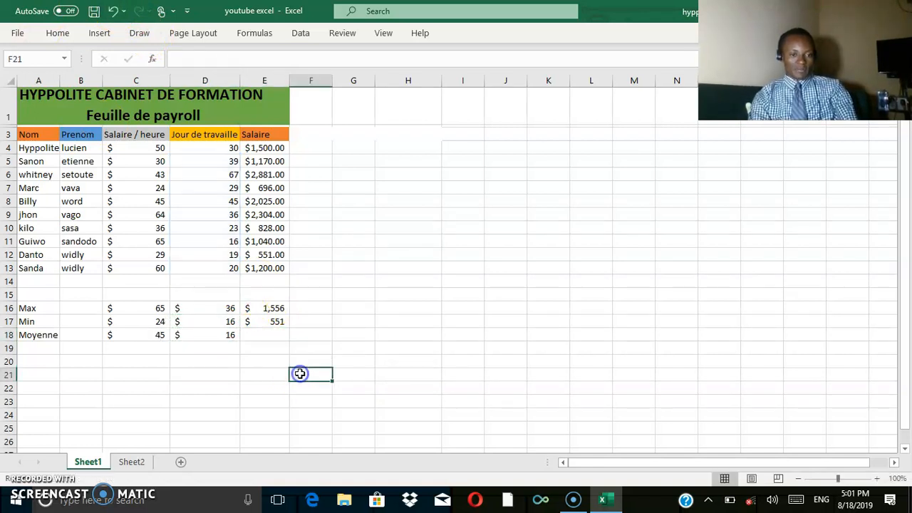
click(217, 337)
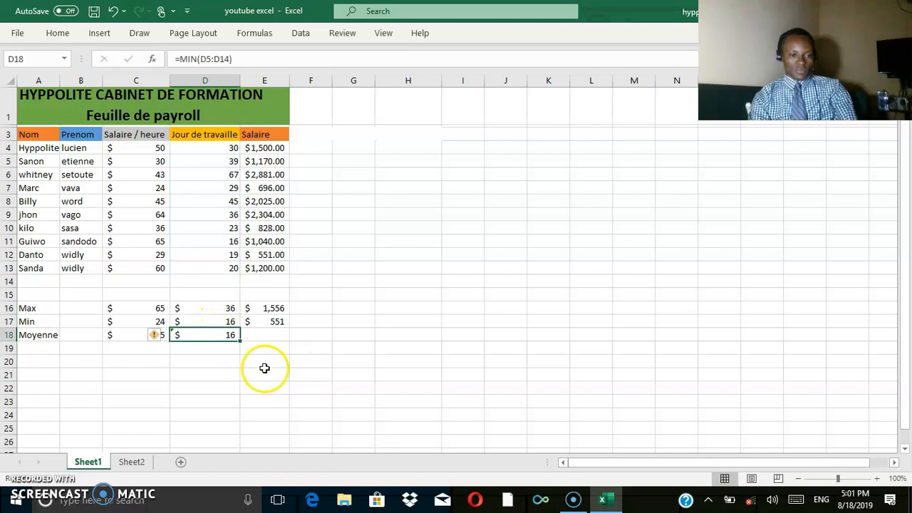
click(112, 12)
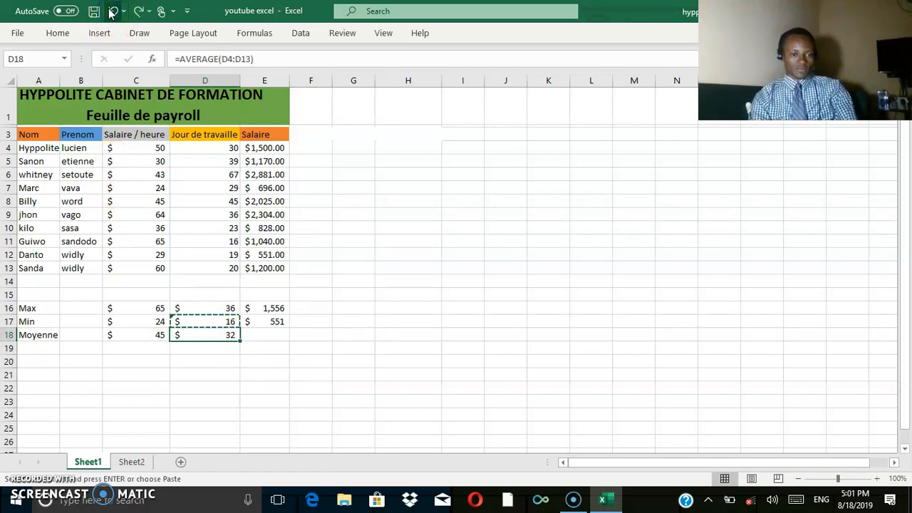
click(299, 362)
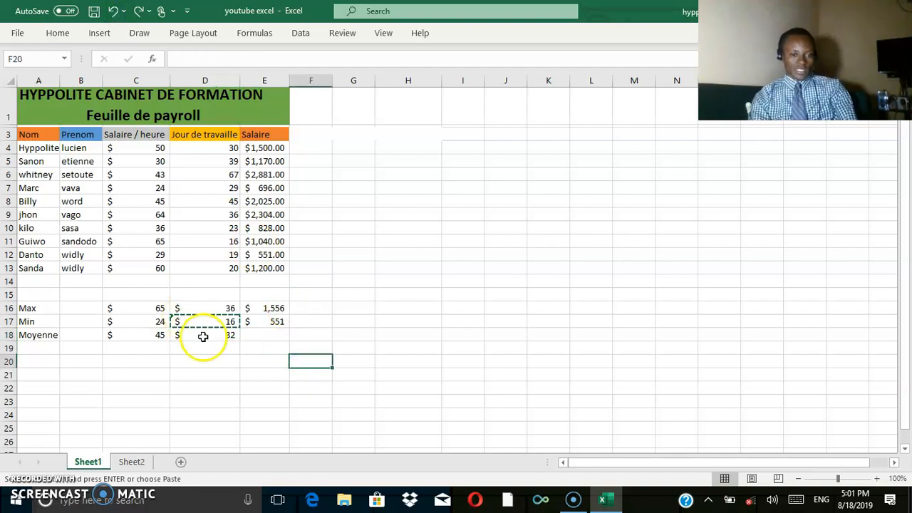
click(205, 337)
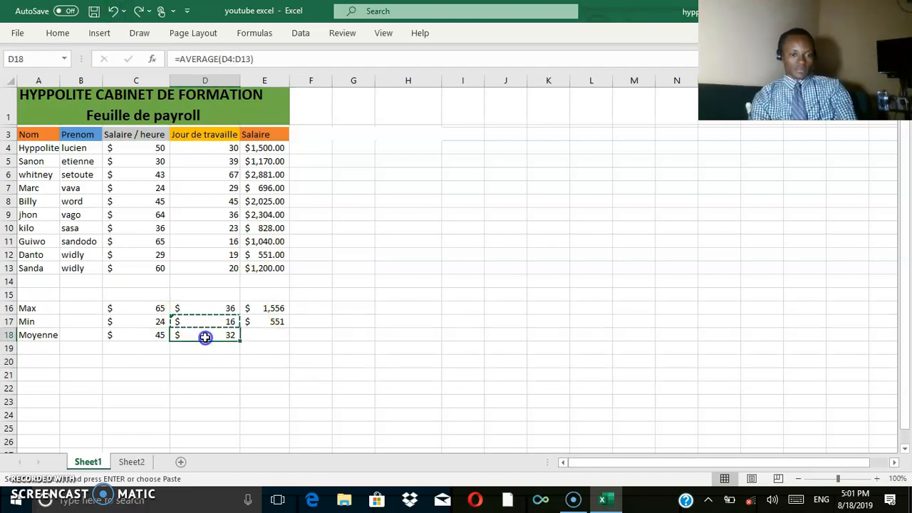
double_click(205, 337)
click(302, 391)
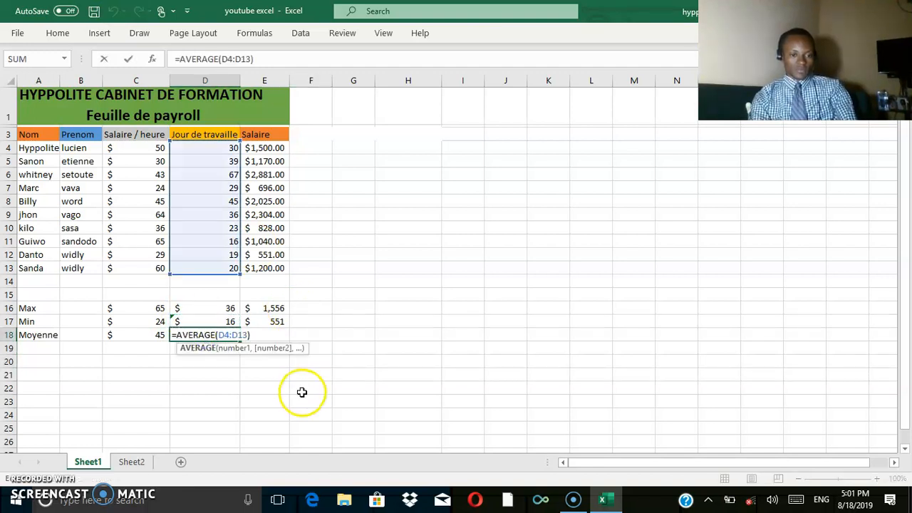
Step: Copy the average formula from D18 into E18 for the Salaire column
click(226, 336)
right_click(226, 336)
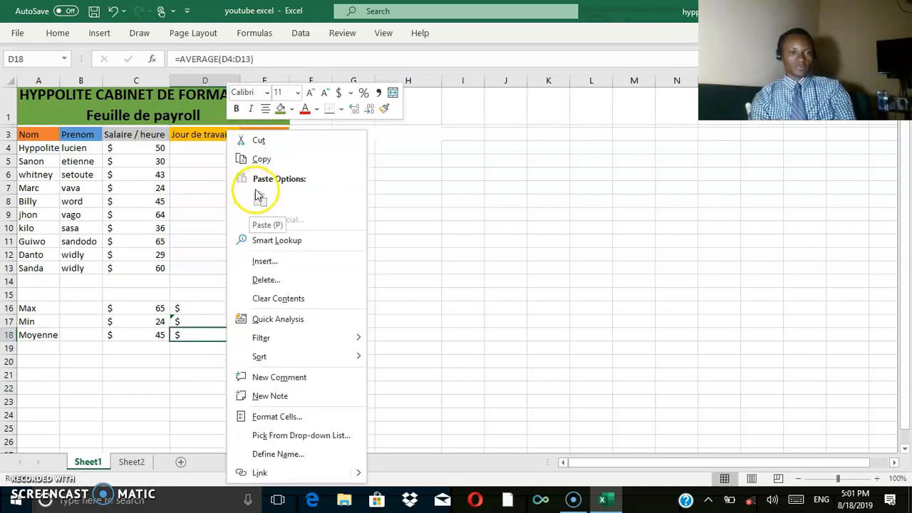
click(265, 158)
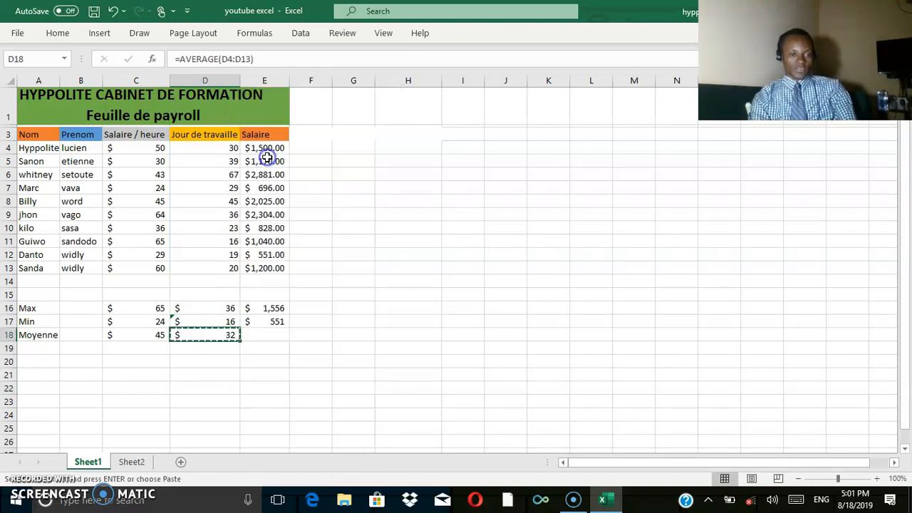
click(268, 338)
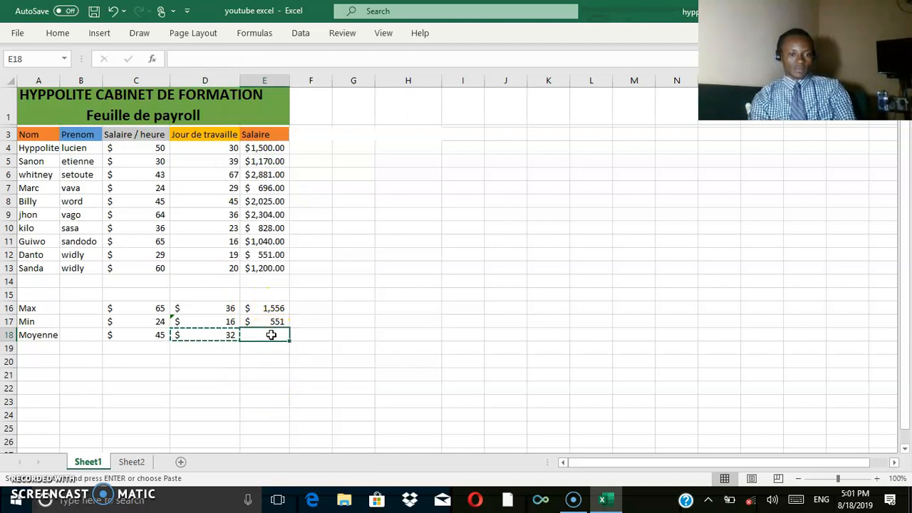
right_click(272, 334)
click(307, 202)
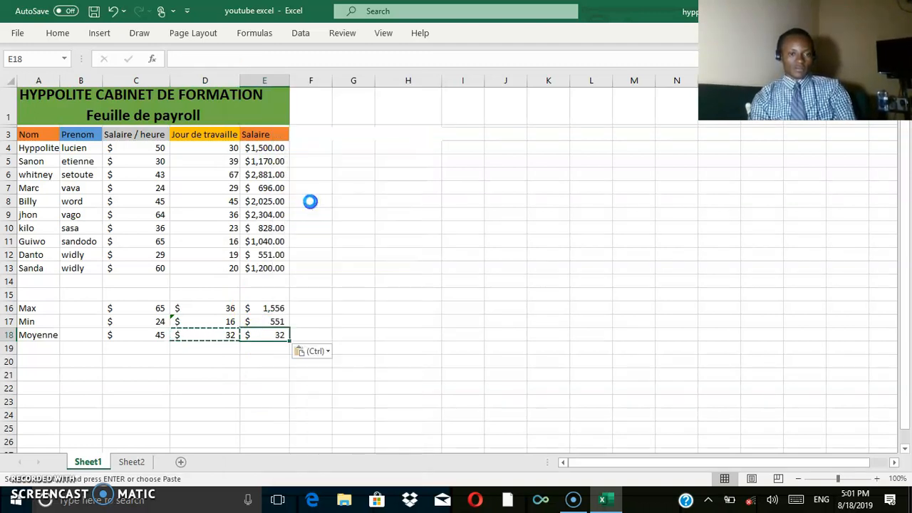
click(353, 391)
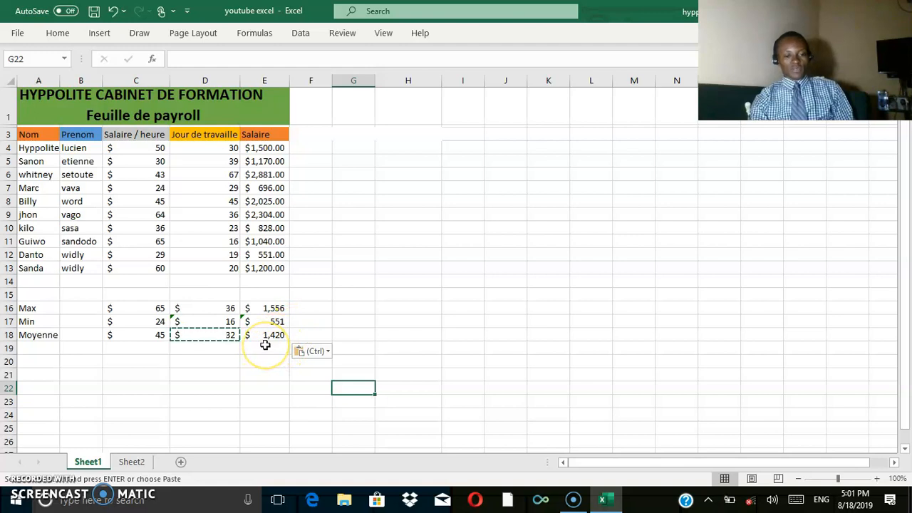
click(223, 399)
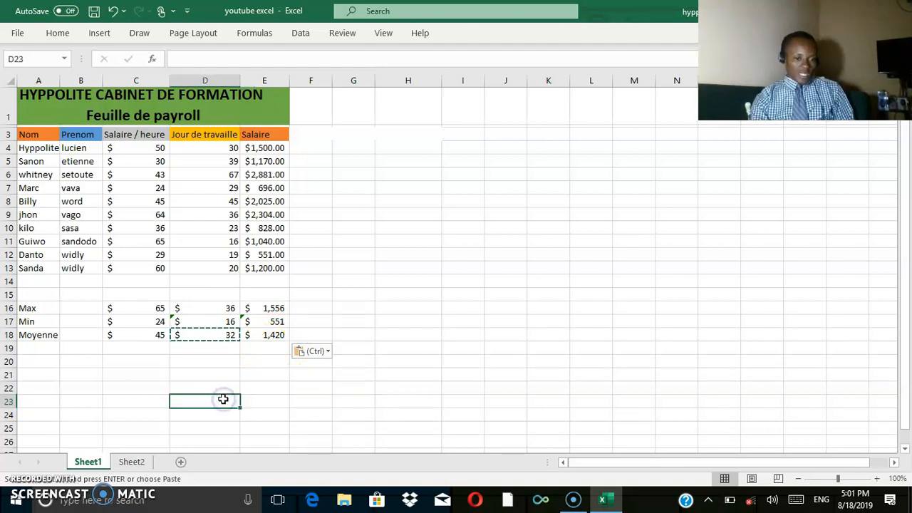
Step: Format the Jour de travaille summary cells D16:D18 with comma style and no decimals, without the dollar sign
click(201, 305)
mouse_move(201, 319)
mouse_down()
mouse_move(198, 340)
mouse_move(203, 335)
mouse_up()
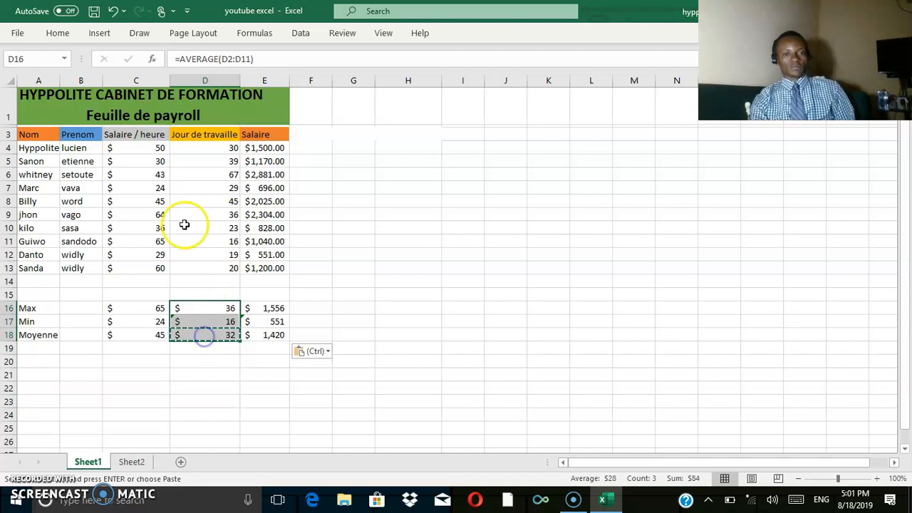
click(58, 35)
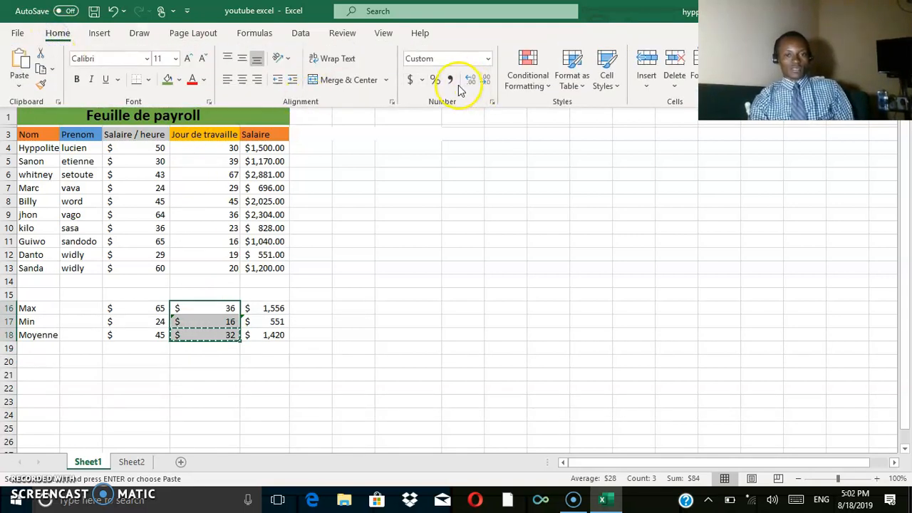
click(451, 82)
click(486, 81)
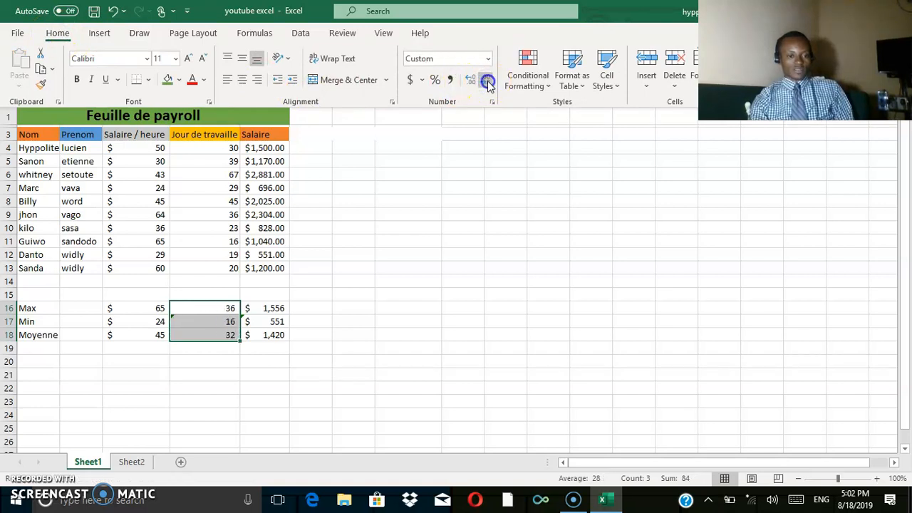
click(222, 405)
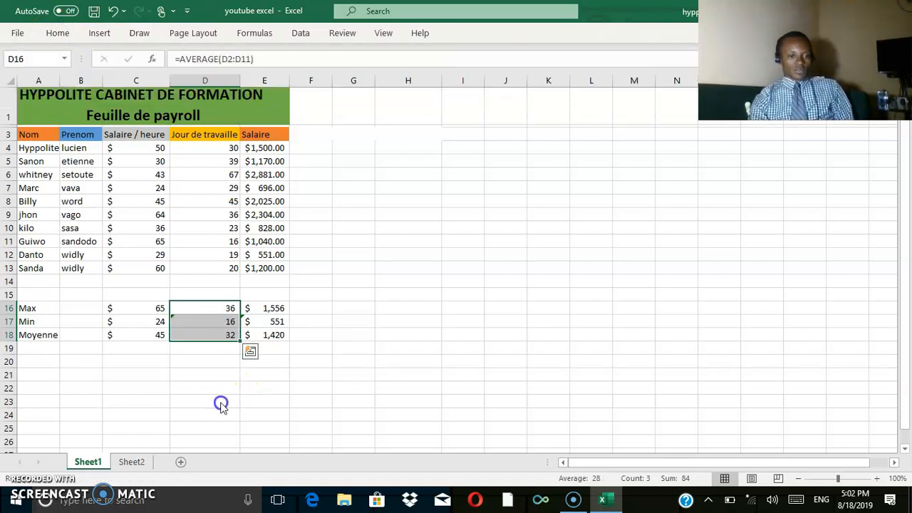
click(220, 351)
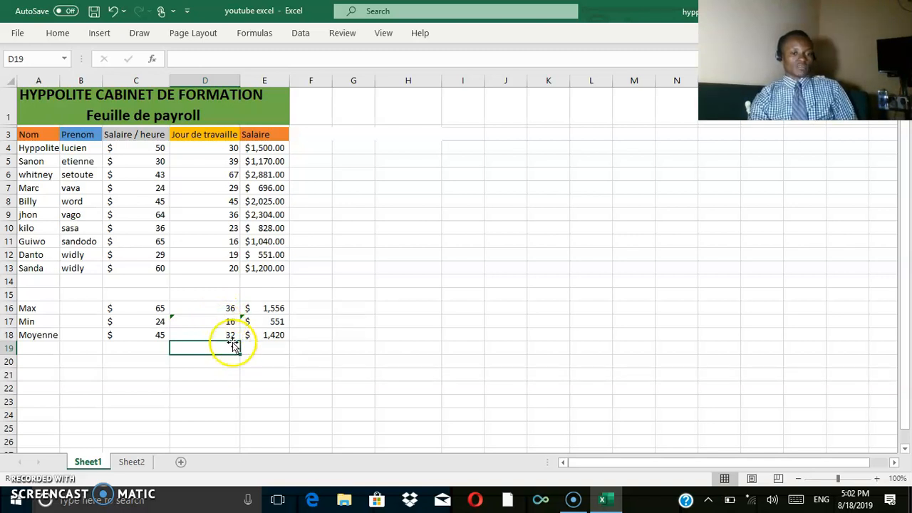
click(259, 399)
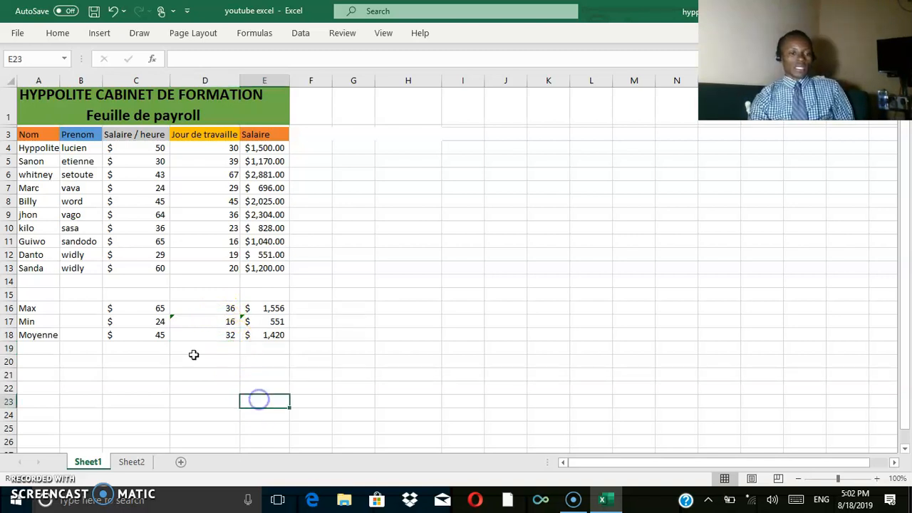
Step: Label A15 "Totla" and total the salaries E4:E13 in E15 with the SUM function
click(29, 294)
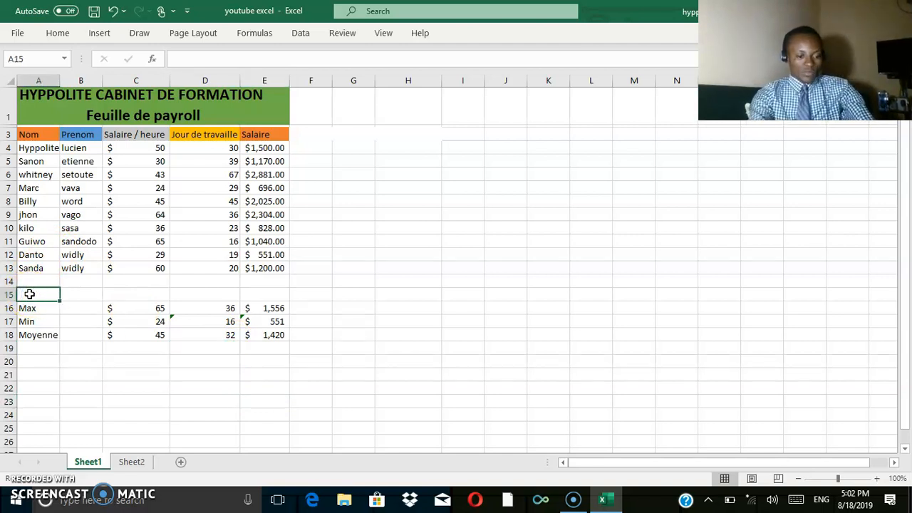
text(Totla)
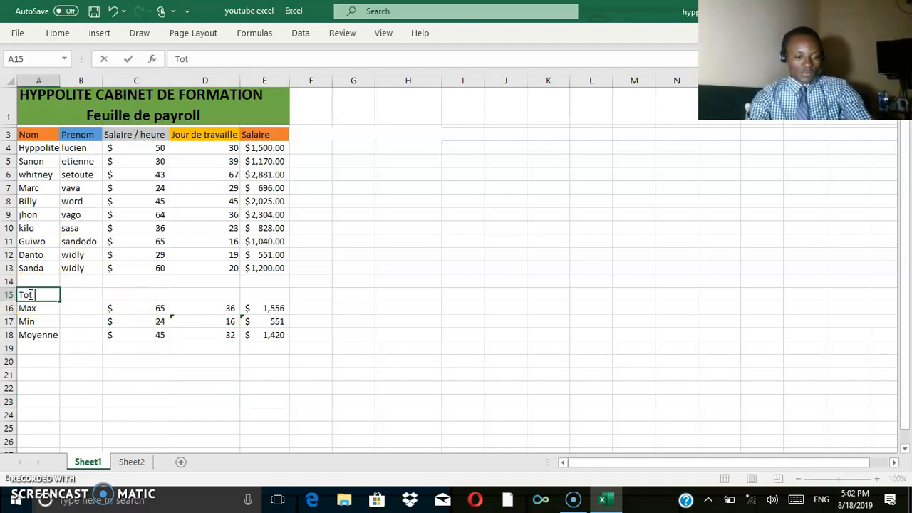
click(264, 295)
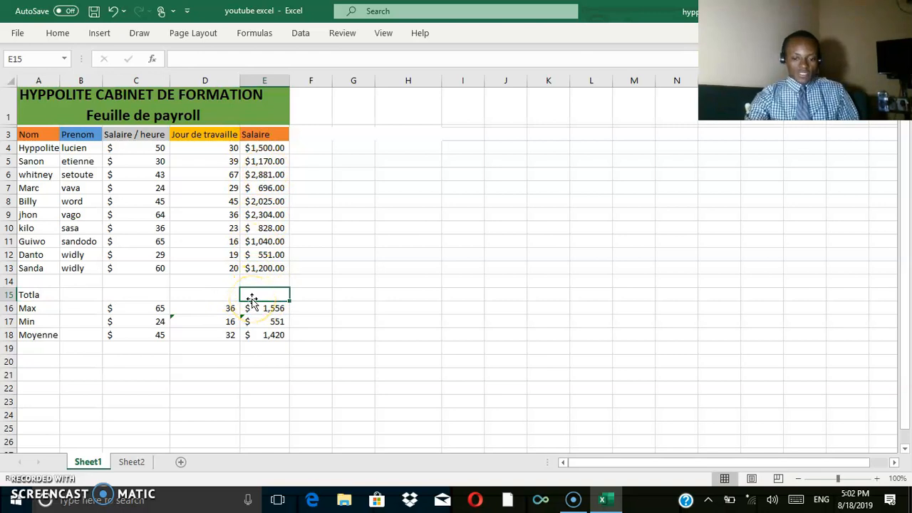
text(=)
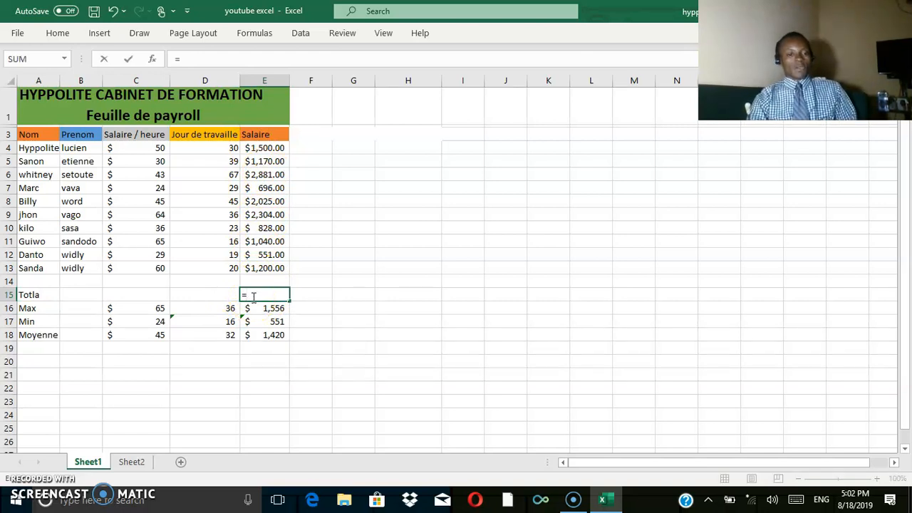
text(sum)
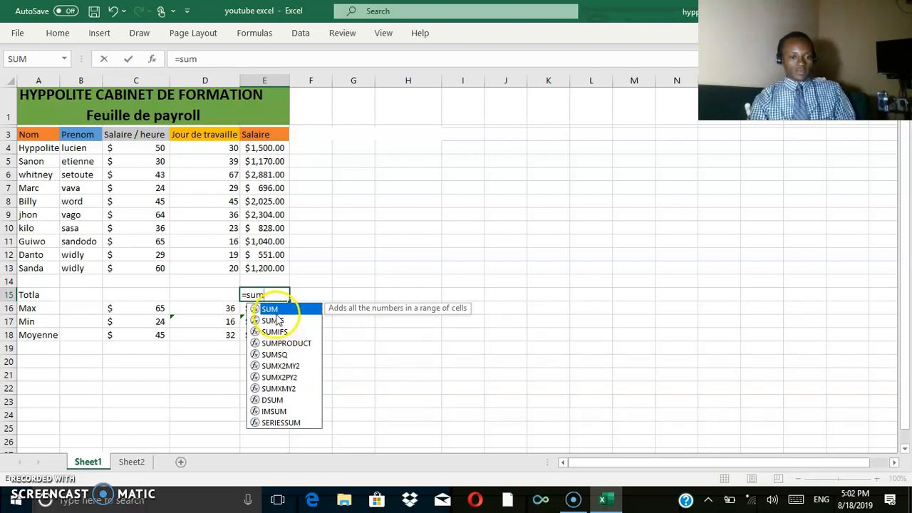
double_click(276, 310)
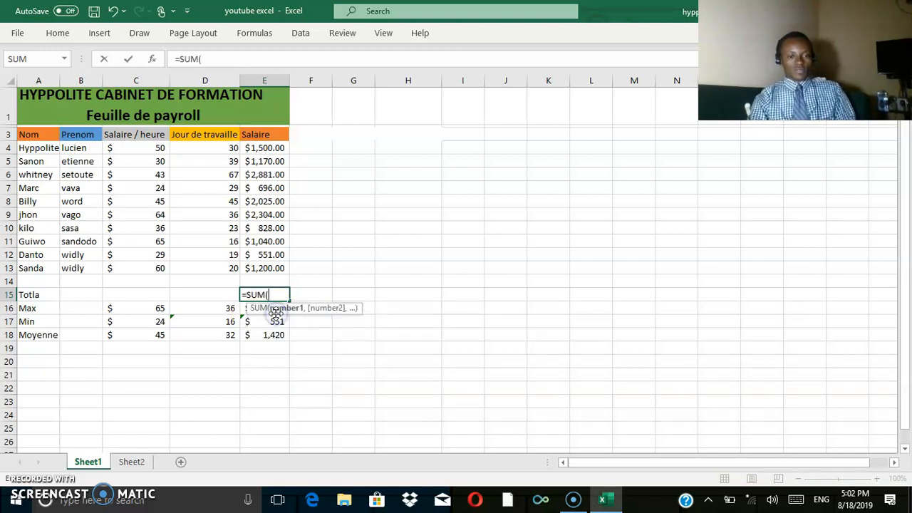
click(261, 148)
drag(262, 147, 270, 265)
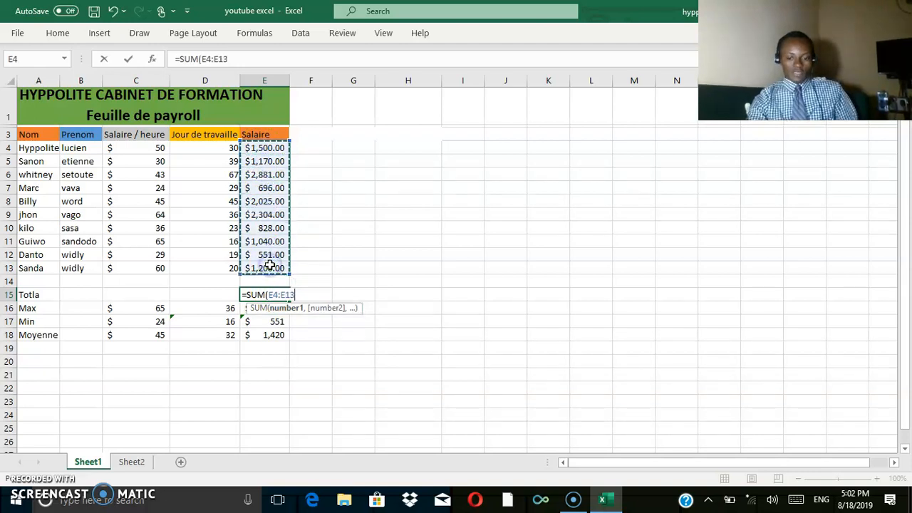
key(Return)
click(375, 379)
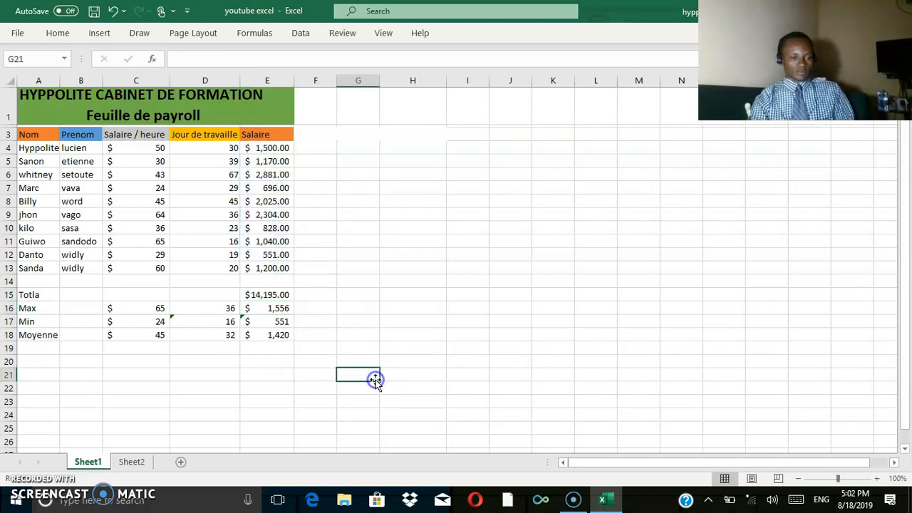